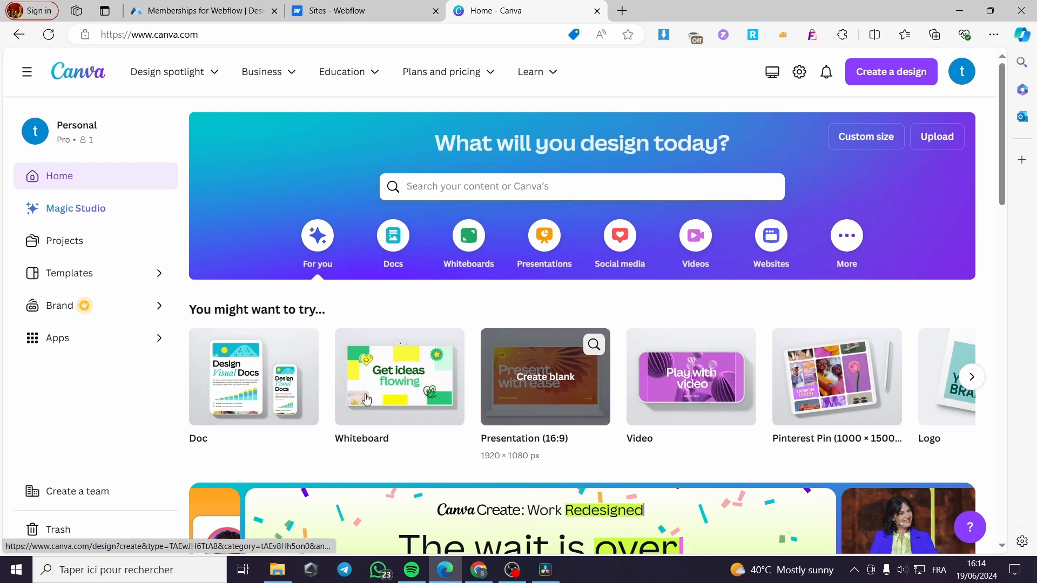
scroll(629, 343, "down", 10)
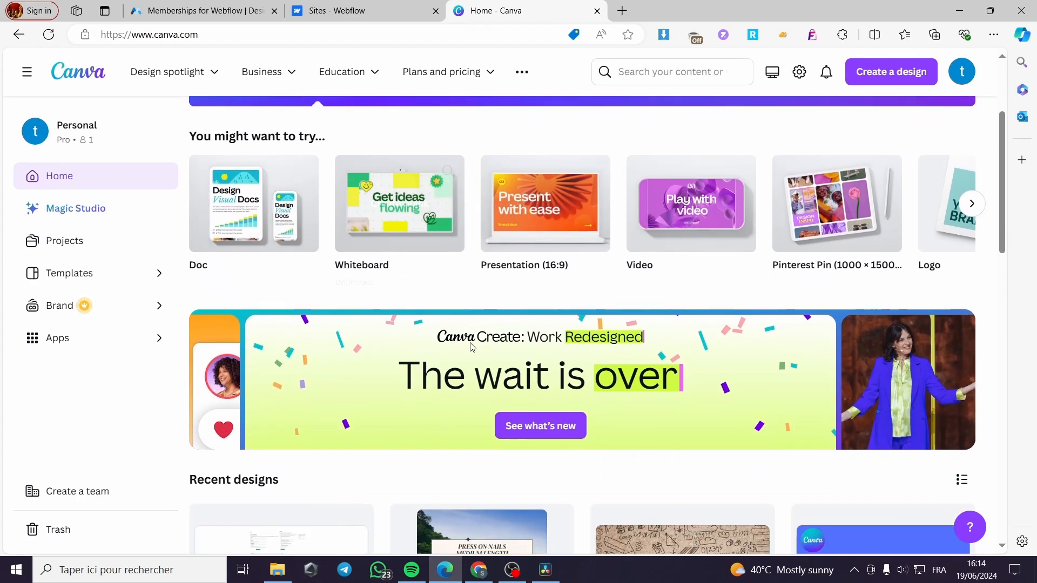
scroll(400, 310, "up", 10)
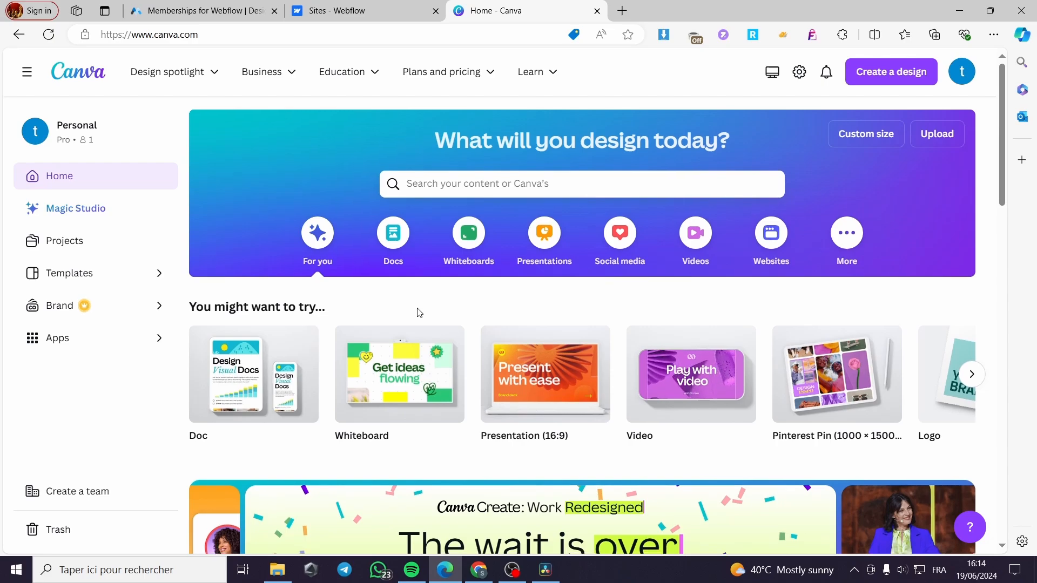
scroll(419, 312, "down", 5)
scroll(433, 307, "down", 5)
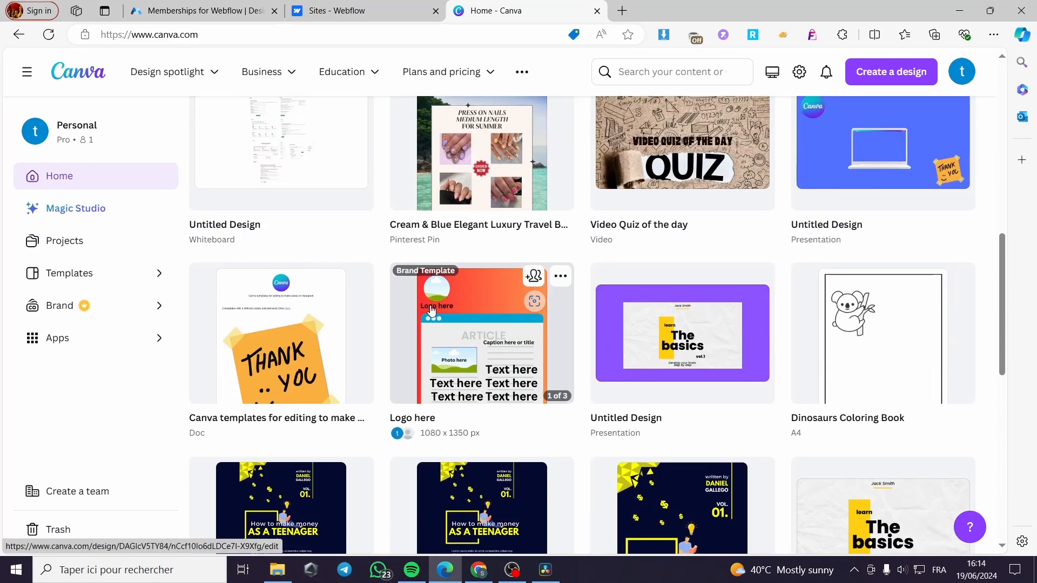
scroll(429, 308, "up", 6)
scroll(432, 313, "up", 5)
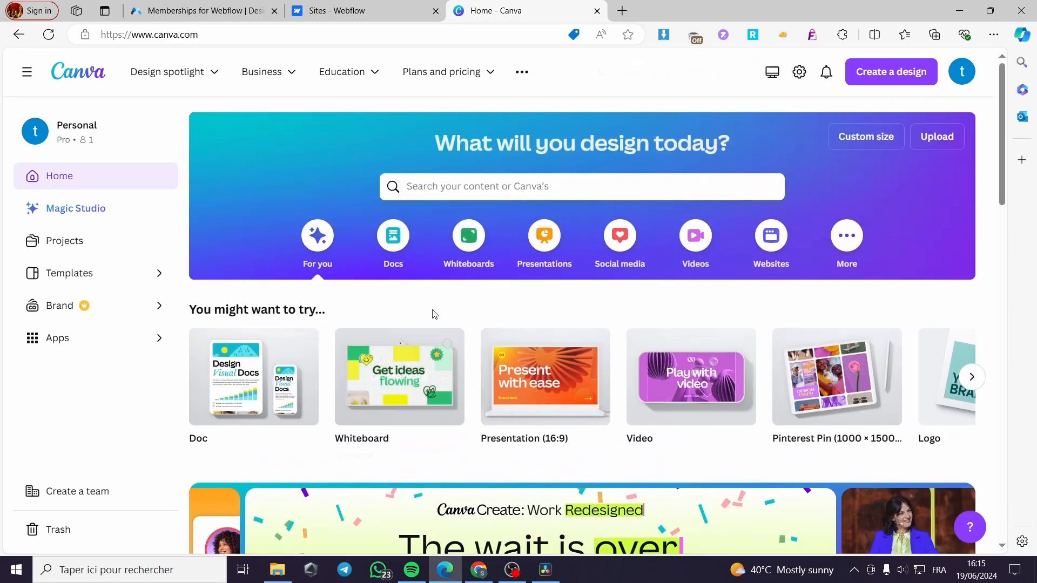
Search the templates for "book cover".
left_click(491, 191)
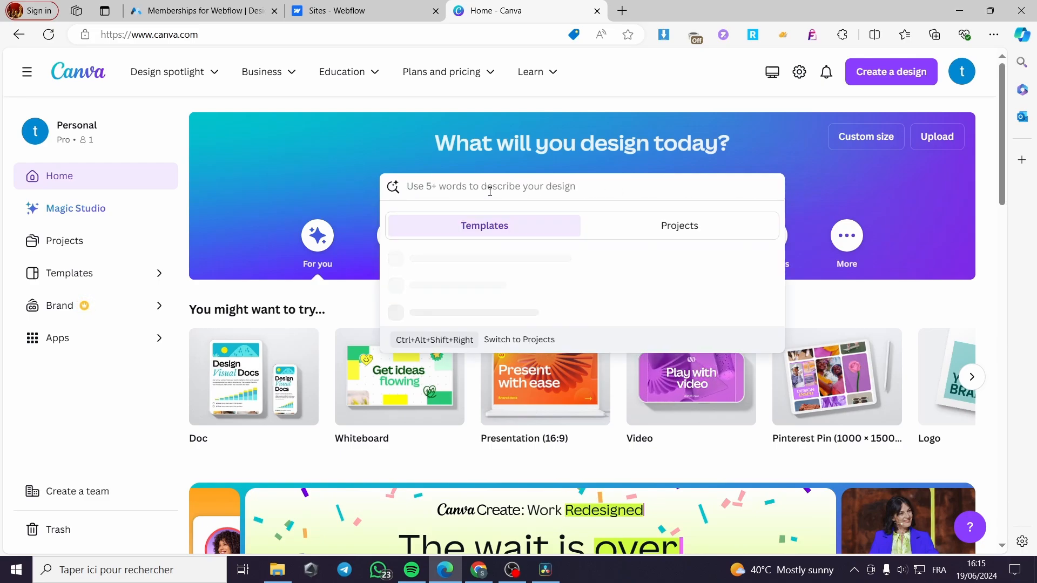
type("book")
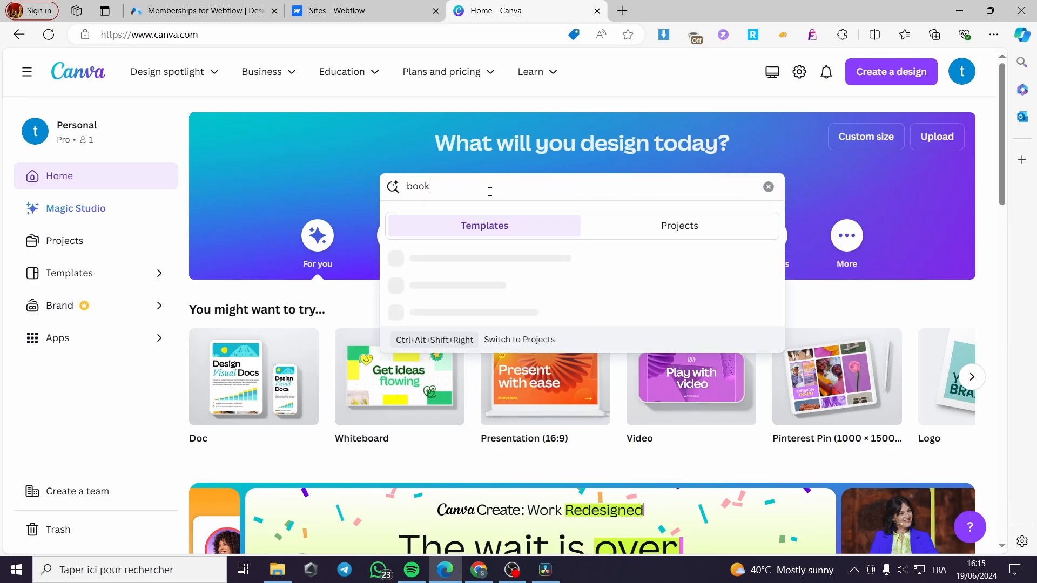
type(" co")
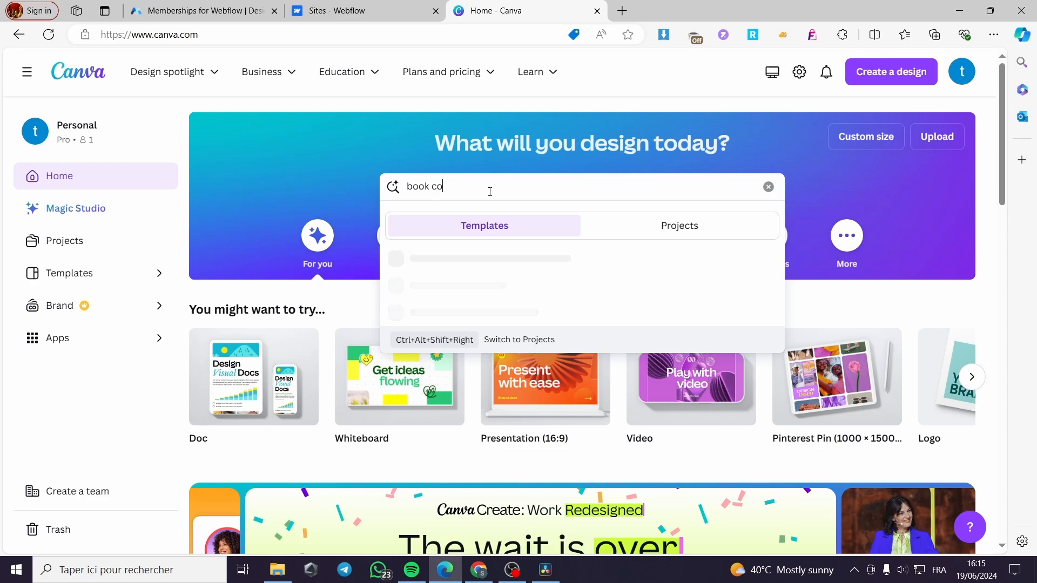
type("ve")
key("BackSpace")
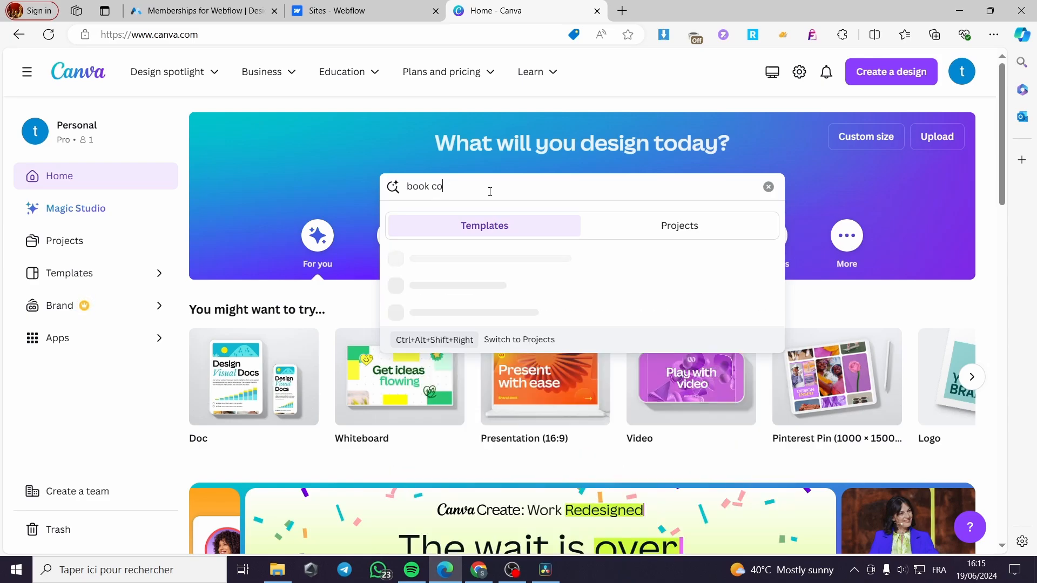
type("ver")
key("Return")
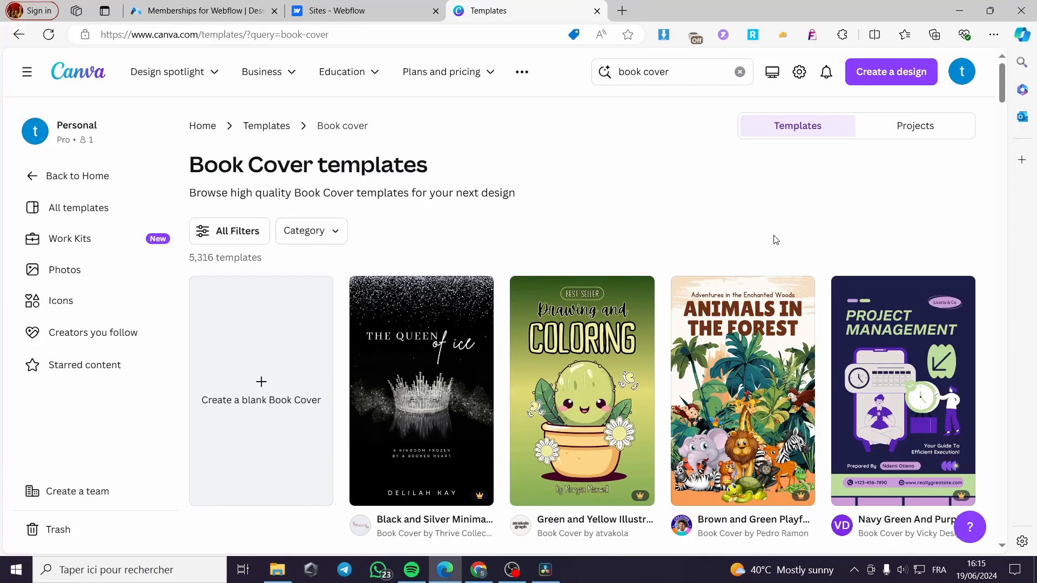
Browse the book cover templates to examine the available designs and the blank book cover option.
scroll(776, 239, "down", 5)
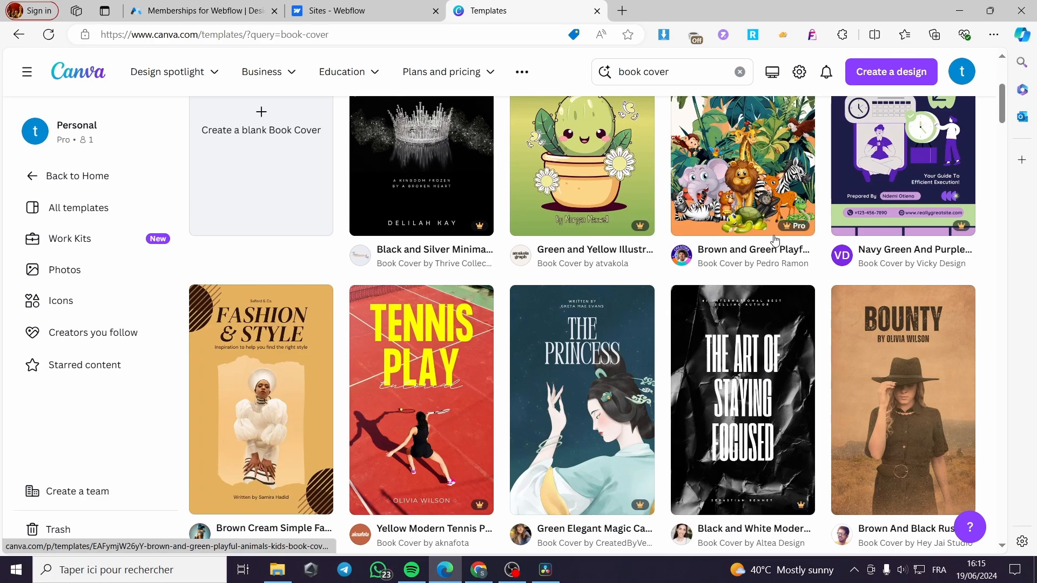
scroll(776, 240, "down", 1)
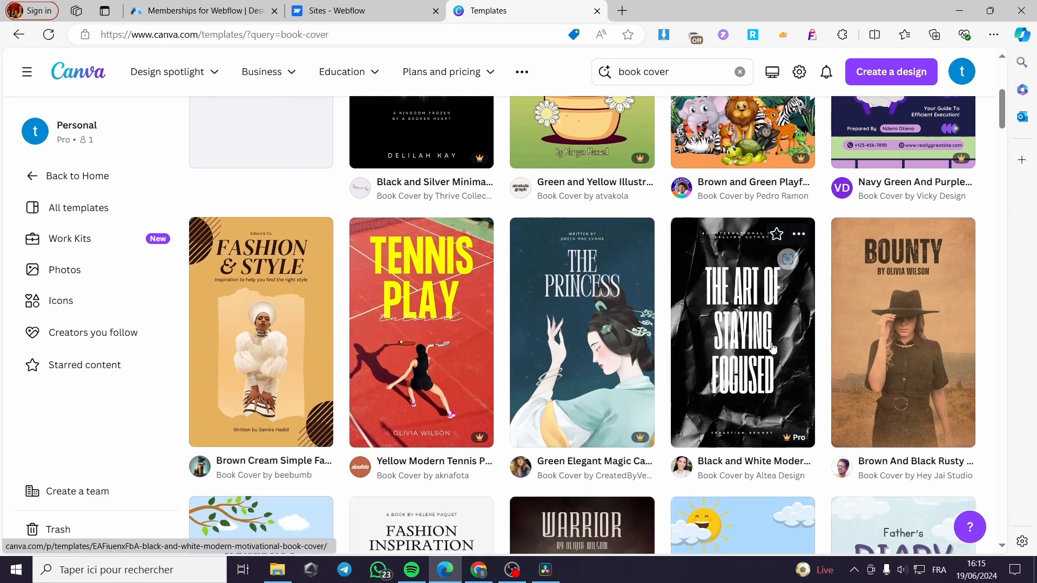
scroll(759, 338, "up", 6)
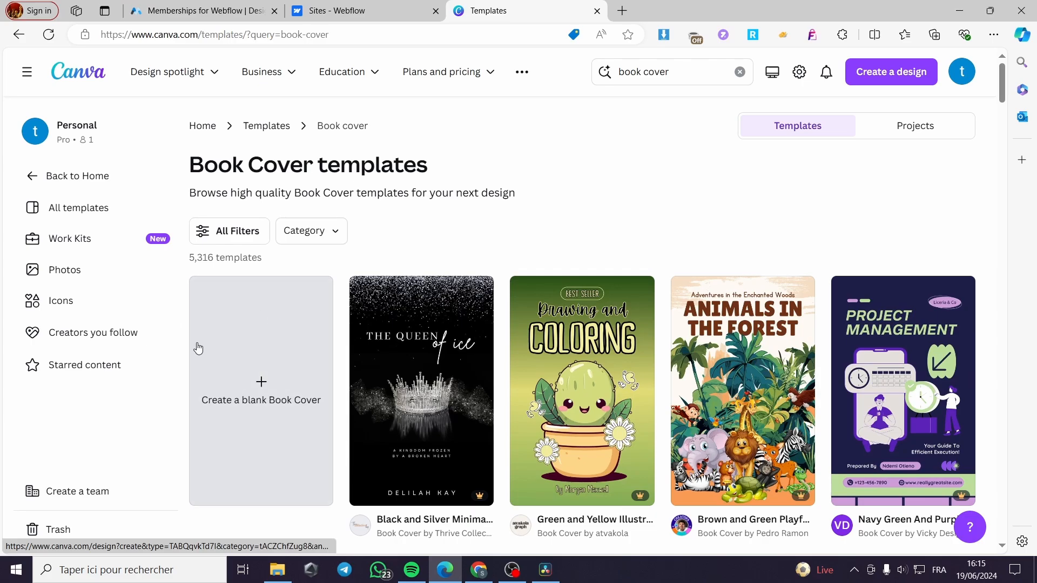
scroll(872, 314, "down", 5)
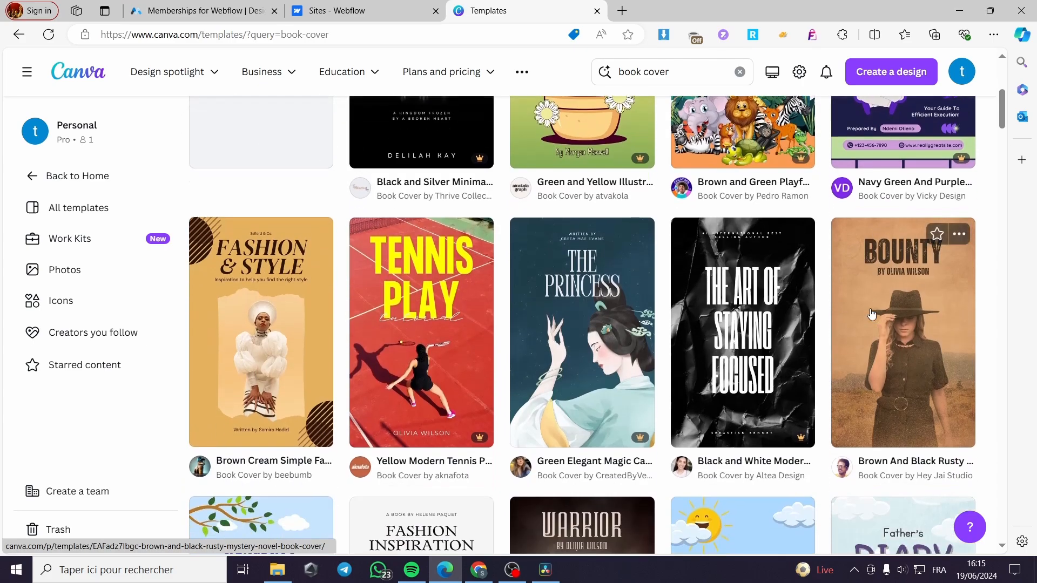
scroll(852, 382, "down", 2)
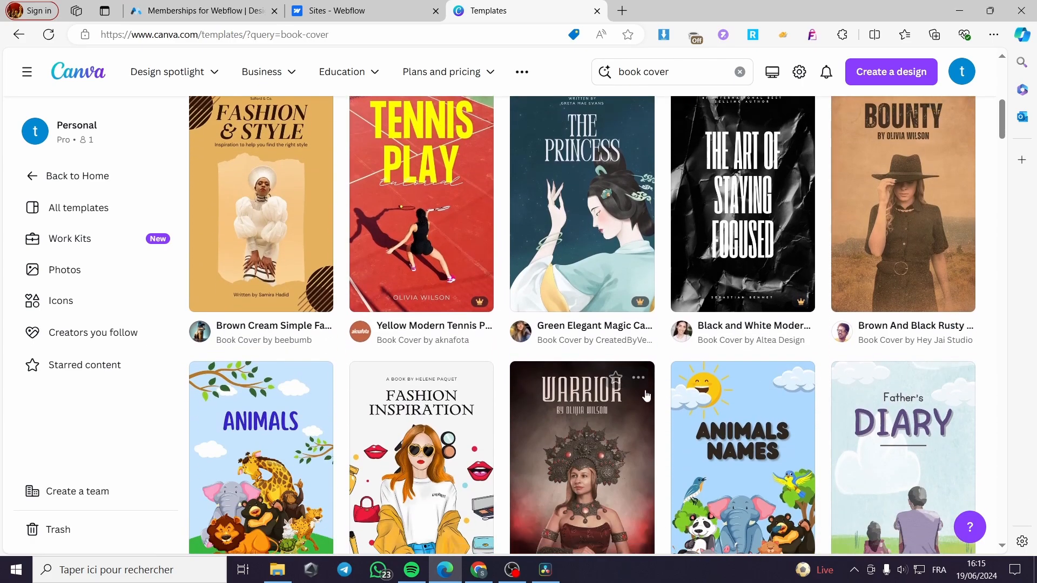
scroll(647, 396, "up", 1)
scroll(719, 383, "down", 5)
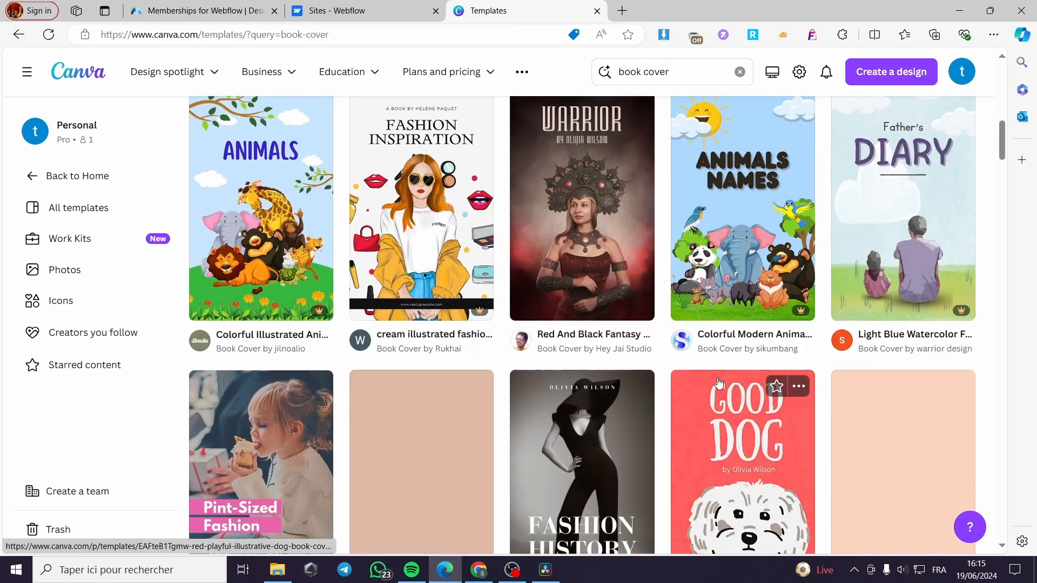
scroll(288, 291, "up", 11)
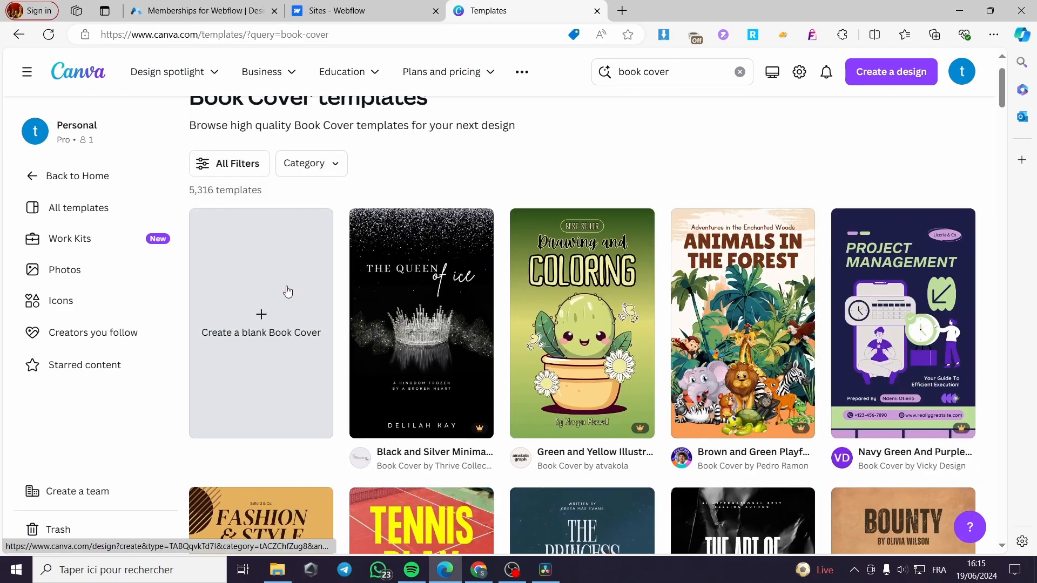
Create a blank book cover and fill its page background with light turquoise from the default solid colors.
left_click(262, 318)
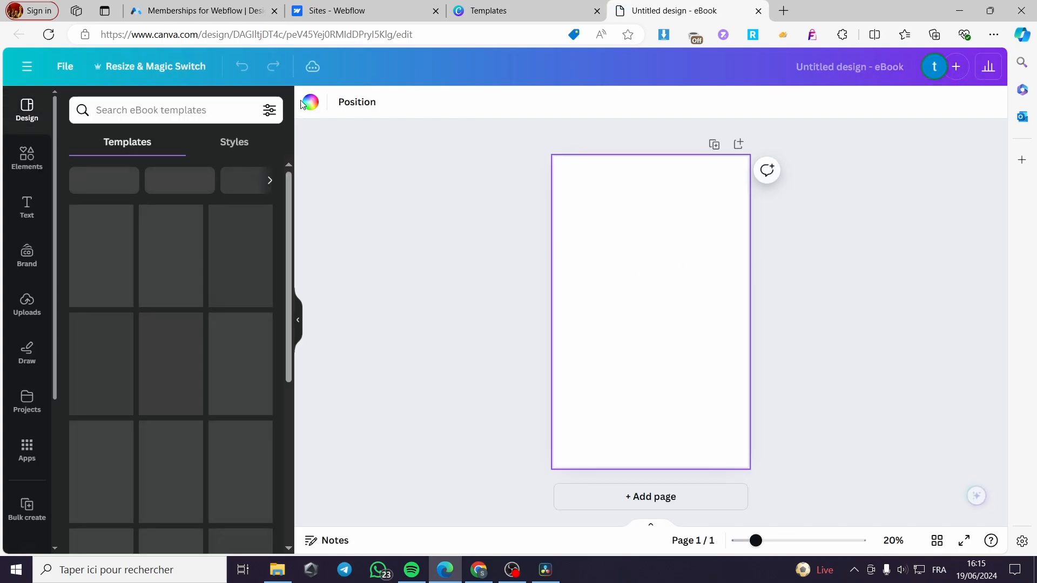
left_click(313, 105)
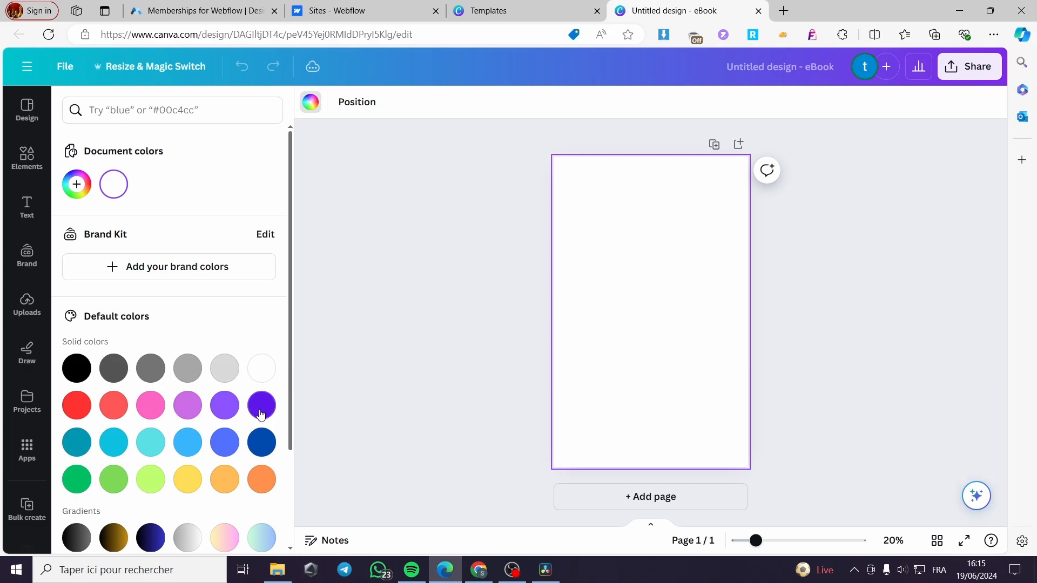
left_click(219, 450)
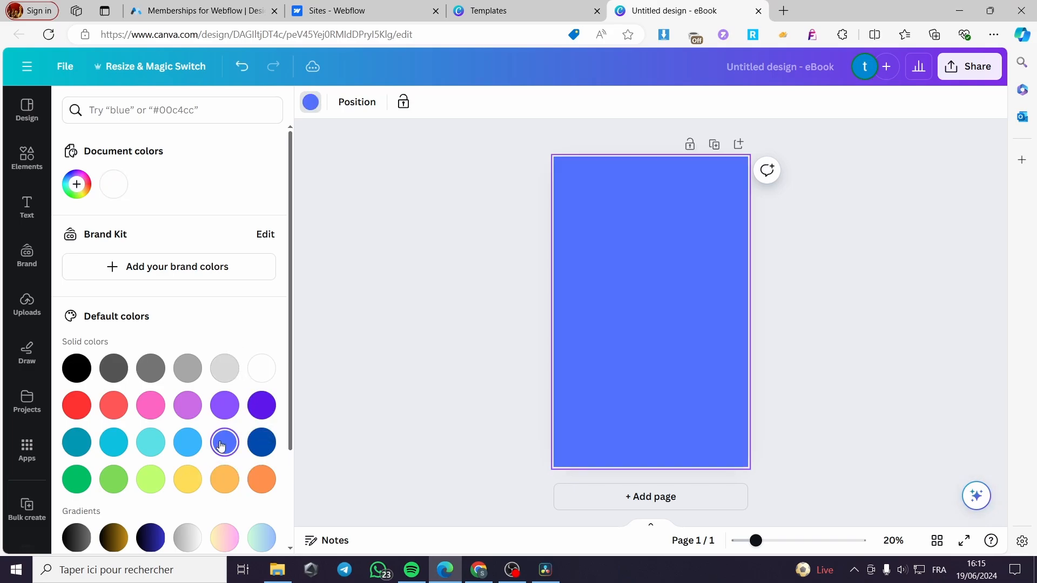
left_click(180, 444)
left_click(151, 447)
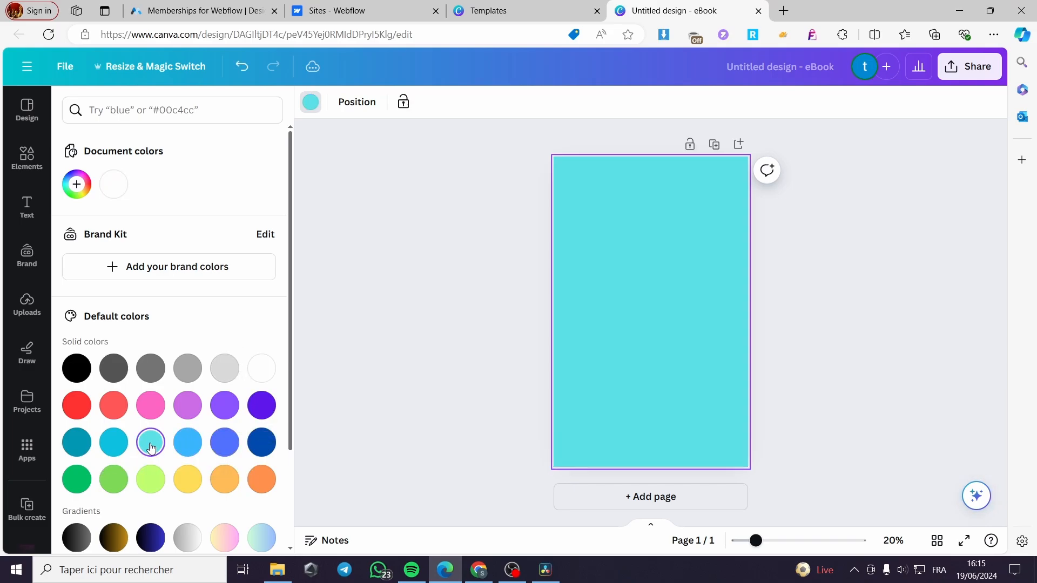
left_click(831, 337)
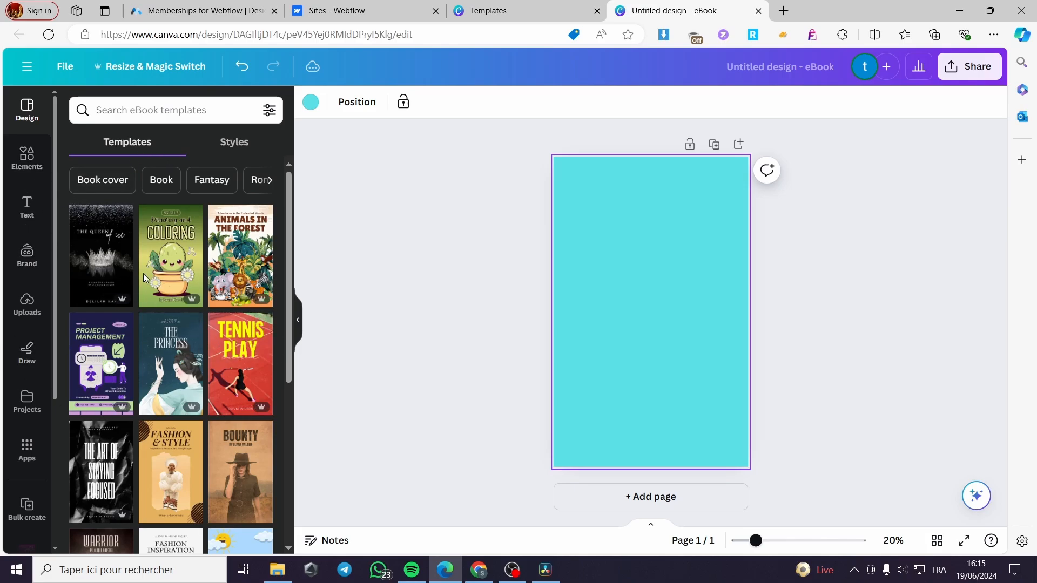
Add a rounded square shape and stretch it into a band about 2,756 px wide across the page's lower part, past both sides.
left_click(27, 162)
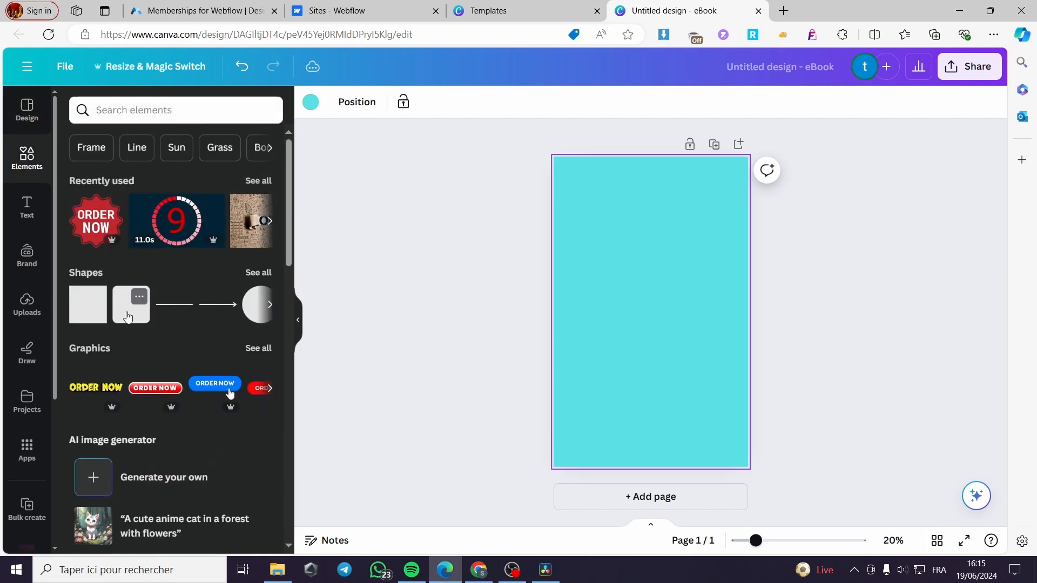
left_click(128, 317)
left_click_drag(659, 324, 474, 400)
left_click_drag(696, 402, 855, 401)
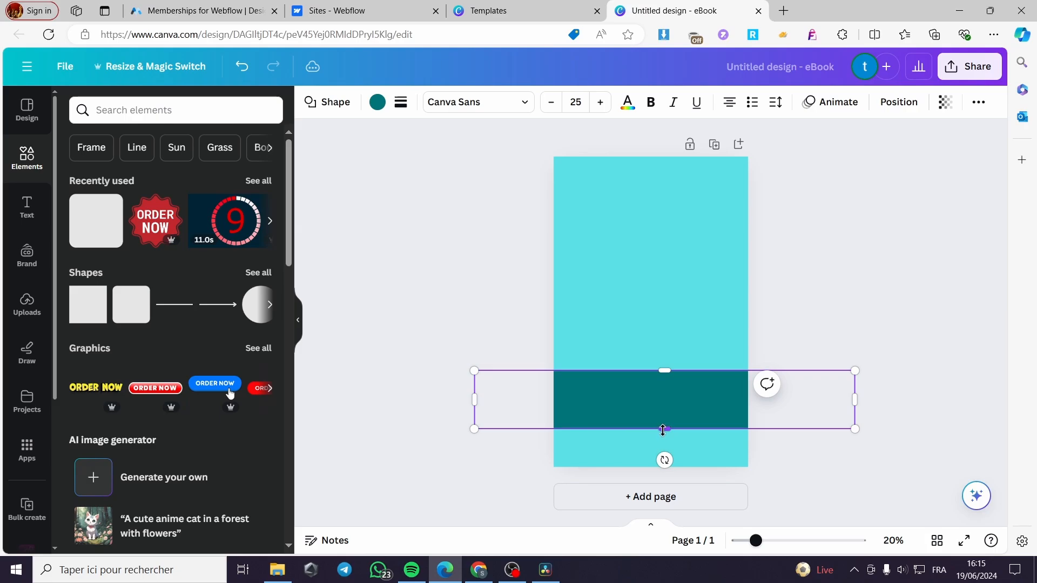
Resize and reposition the band so it covers the page's bottom edge with a height of about 584 px.
left_click_drag(663, 430, 663, 477)
left_click_drag(690, 410, 682, 384)
left_click(676, 404)
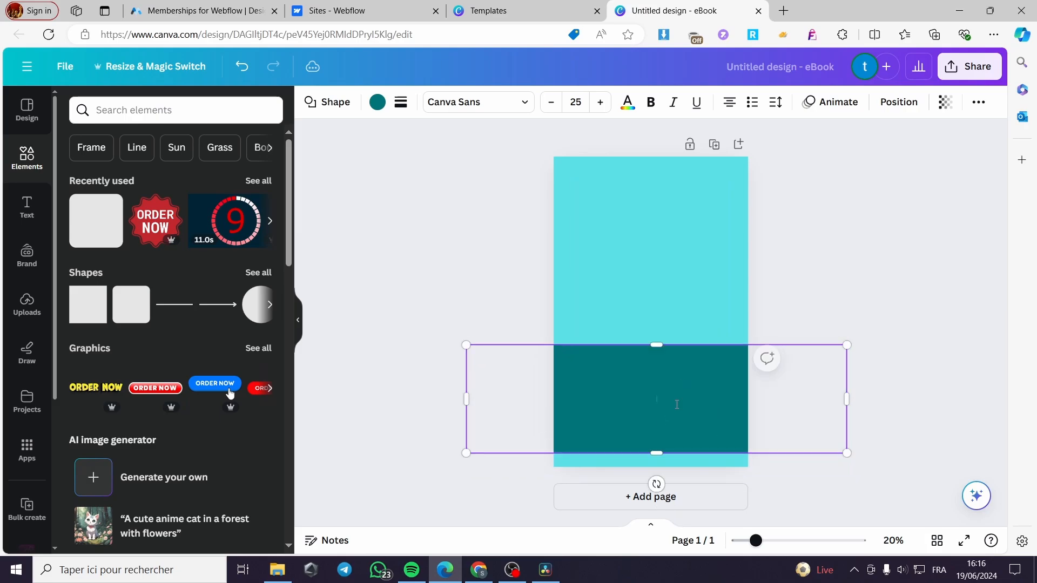
left_click(755, 347)
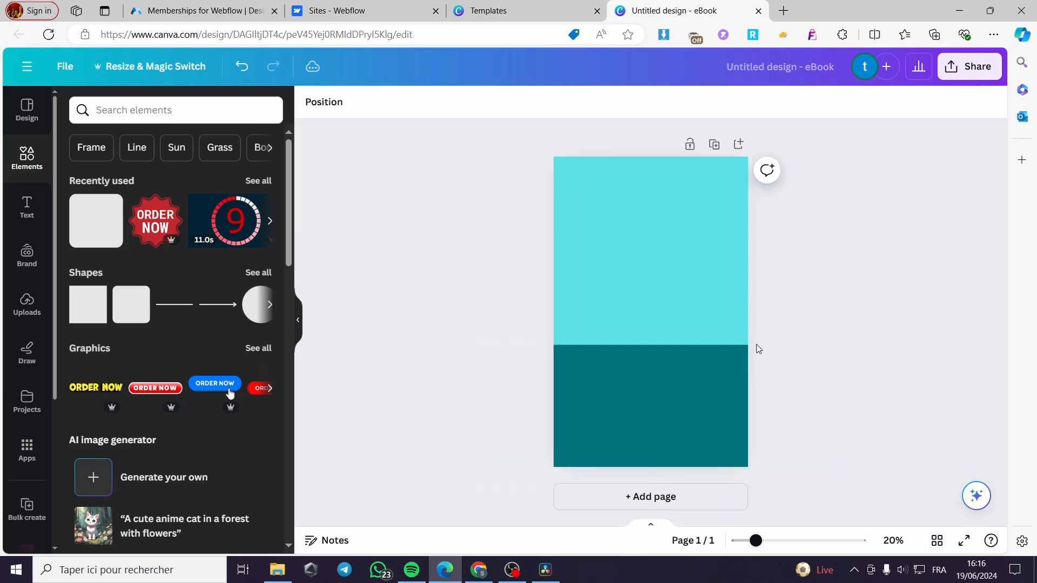
left_click(654, 362)
left_click(654, 361)
left_click_drag(656, 345, 656, 407)
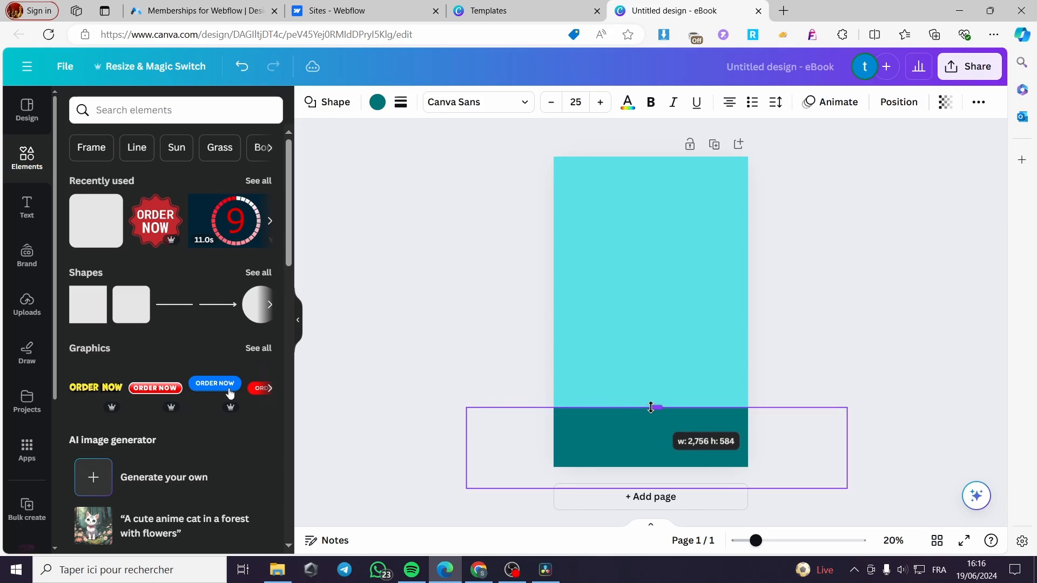
Change the bottom band's fill to the lighter purple from the default solid colors.
left_click(371, 103)
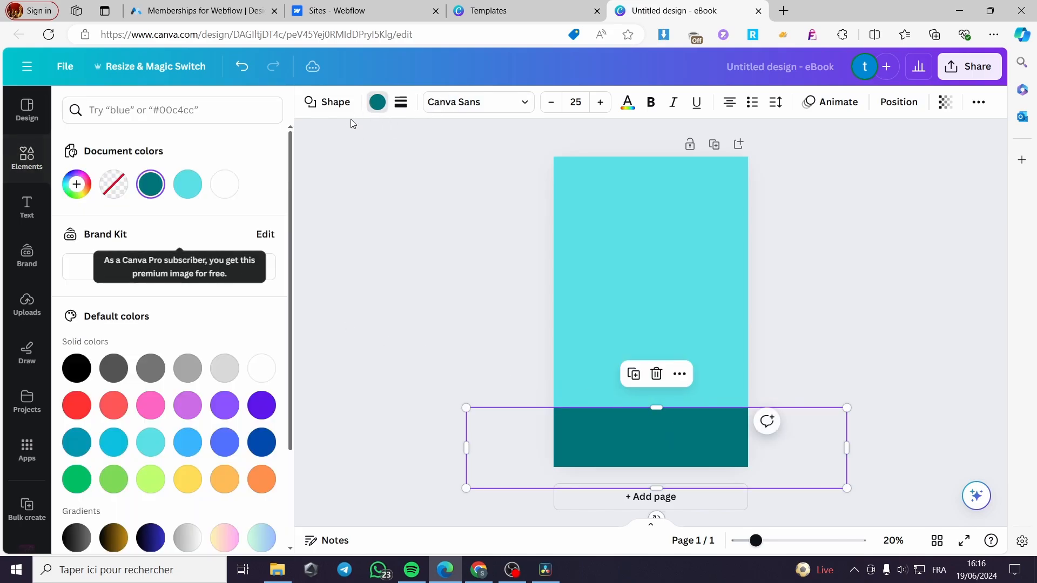
left_click(224, 442)
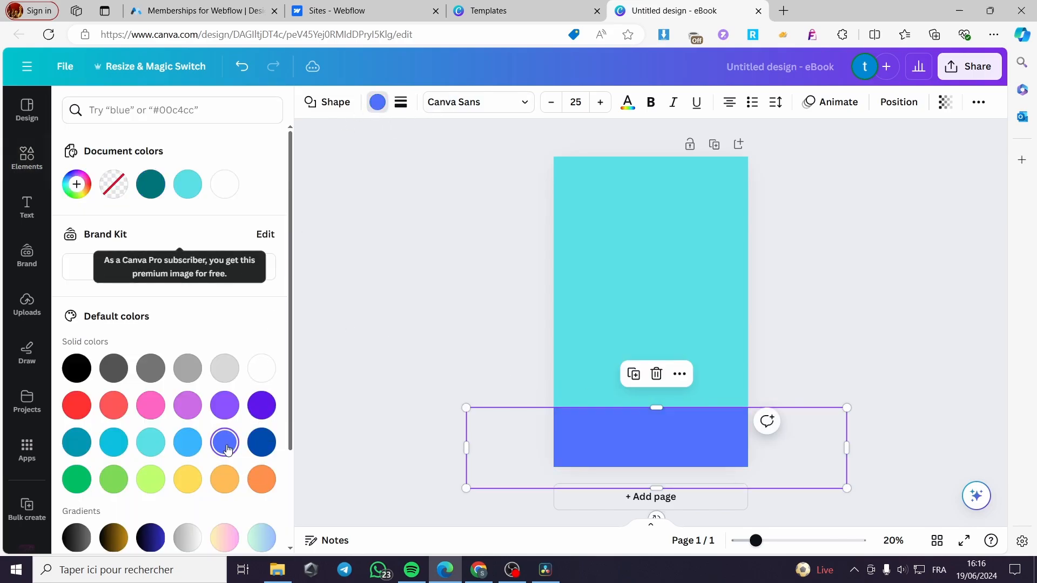
left_click(222, 402)
left_click(185, 408)
left_click(223, 412)
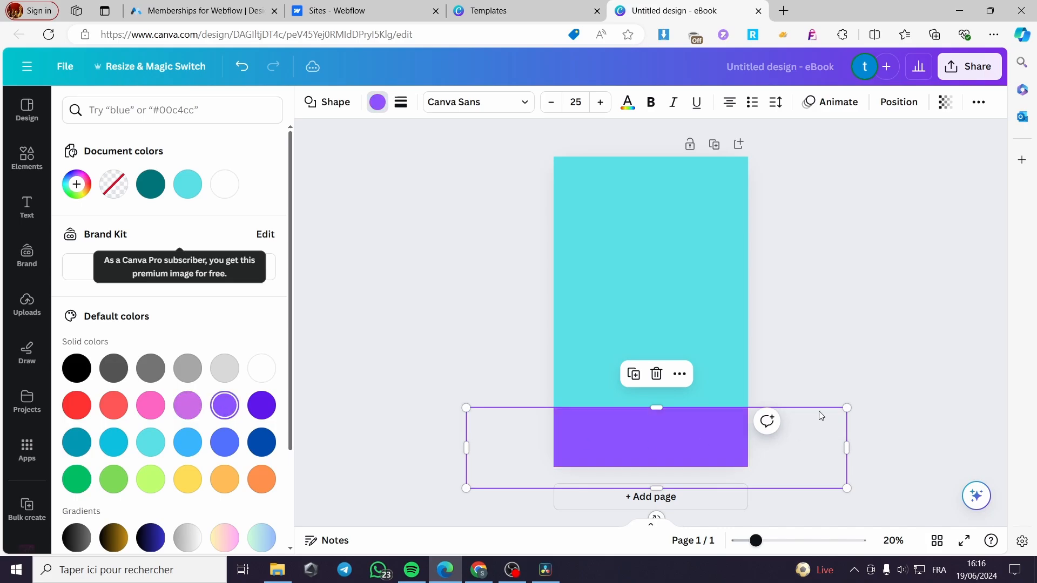
left_click(653, 403)
left_click(820, 327)
Duplicate the purple bottom band and place the copy across the page's top edge.
left_click(652, 434)
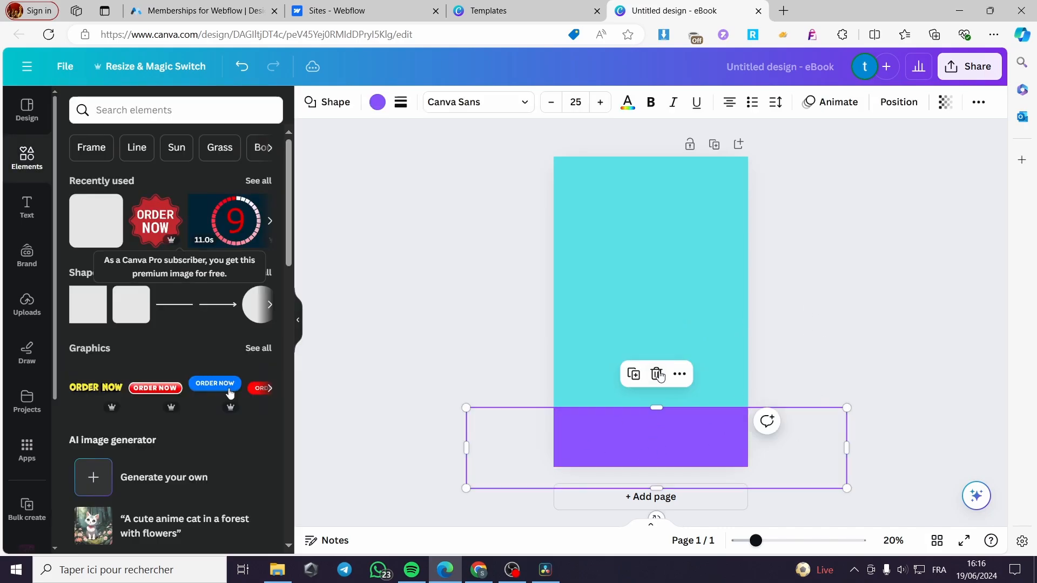
left_click(632, 374)
left_click_drag(641, 452, 647, 181)
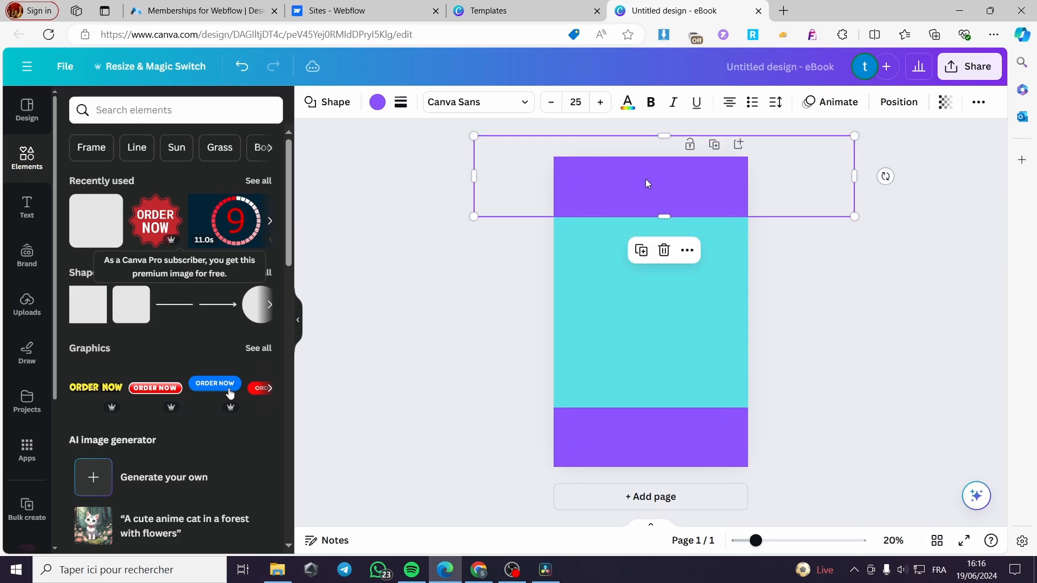
Change the top band's fill to the dark violet from the default solid colors.
left_click(381, 102)
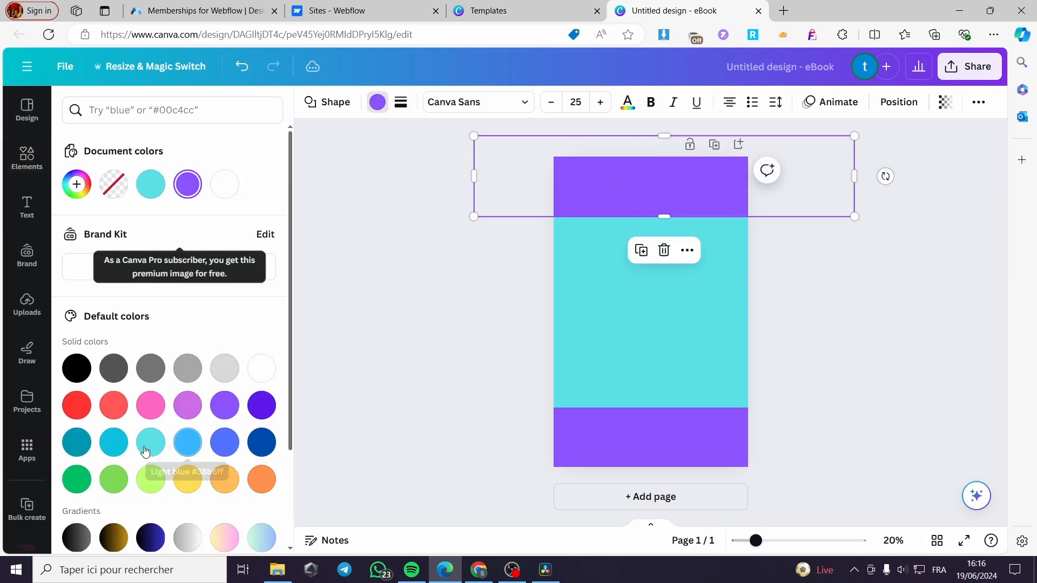
left_click(78, 446)
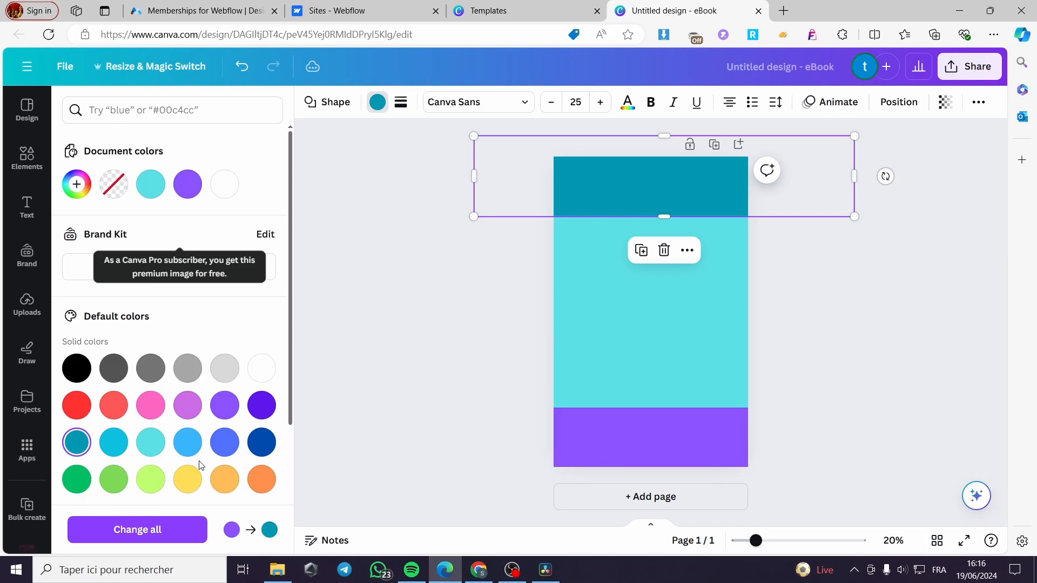
left_click(225, 405)
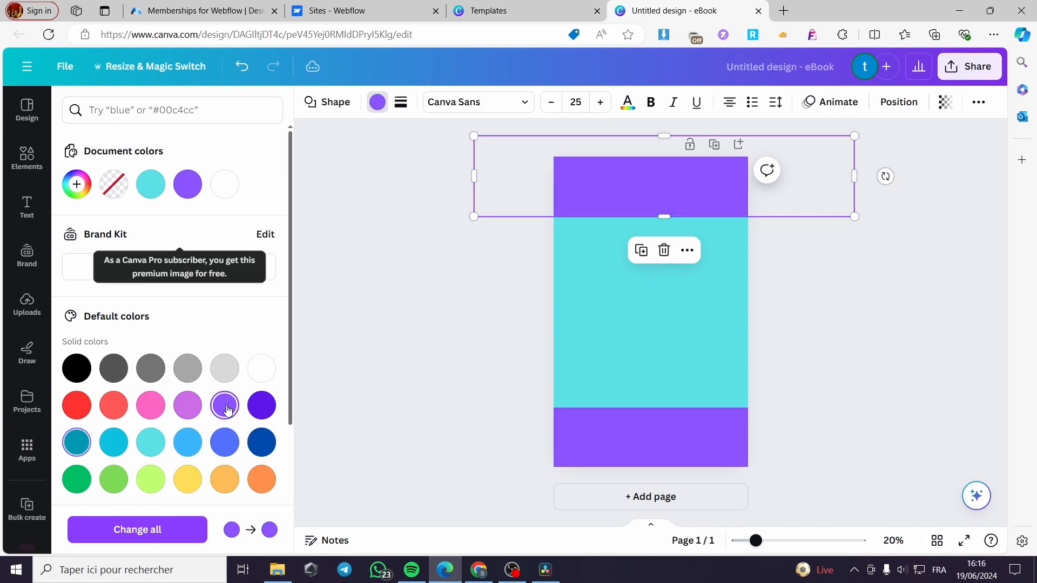
left_click(262, 405)
left_click(437, 359)
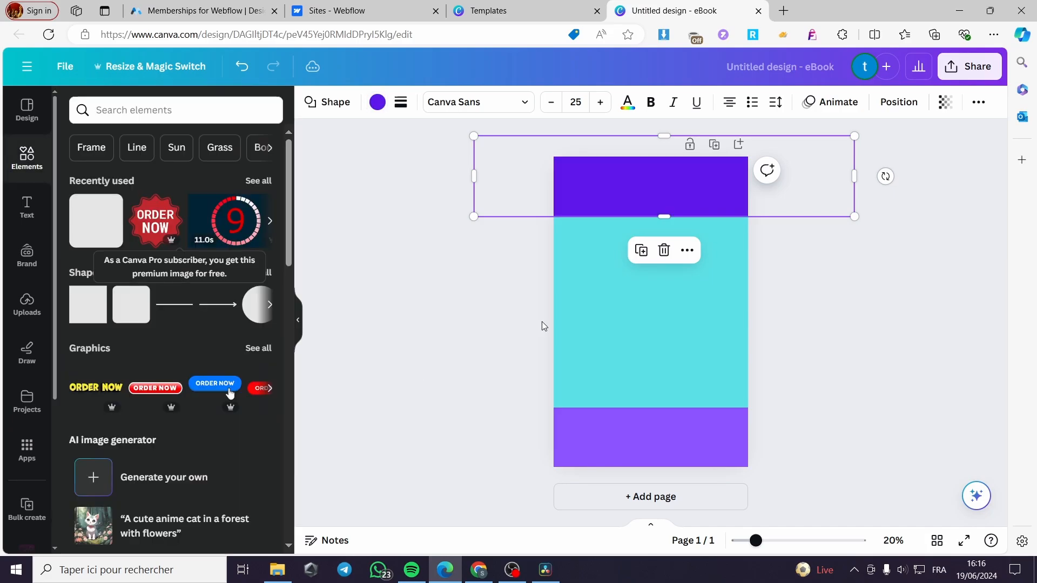
Search the elements library for "cartoon" and show all the photo results.
left_click(473, 326)
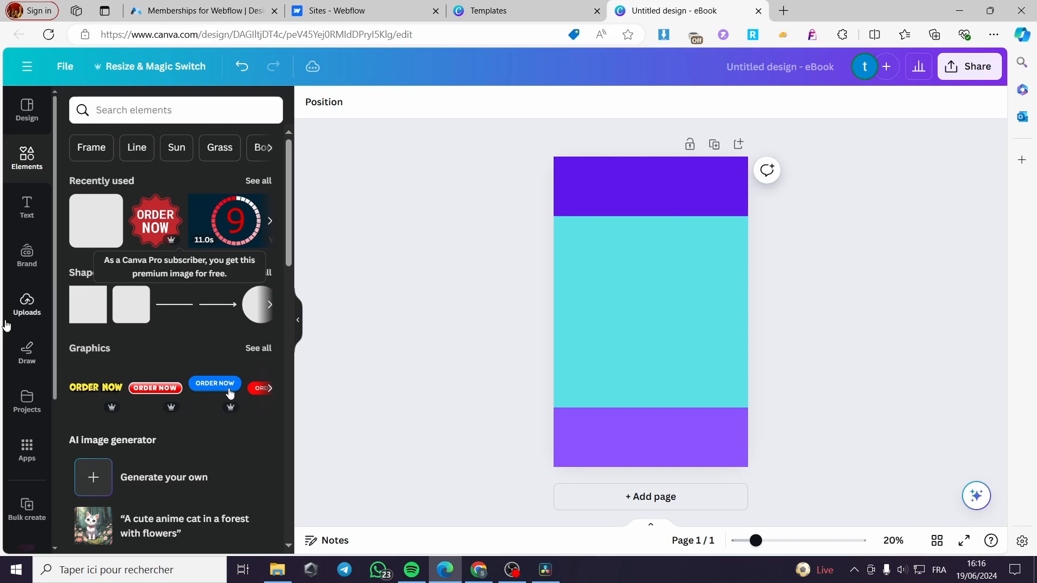
left_click(152, 120)
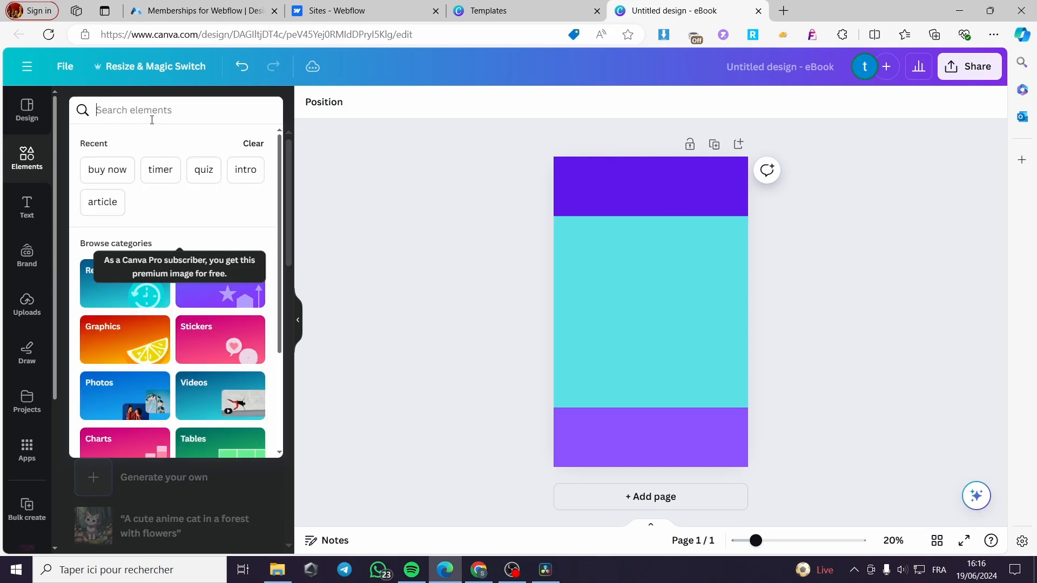
type("catrt")
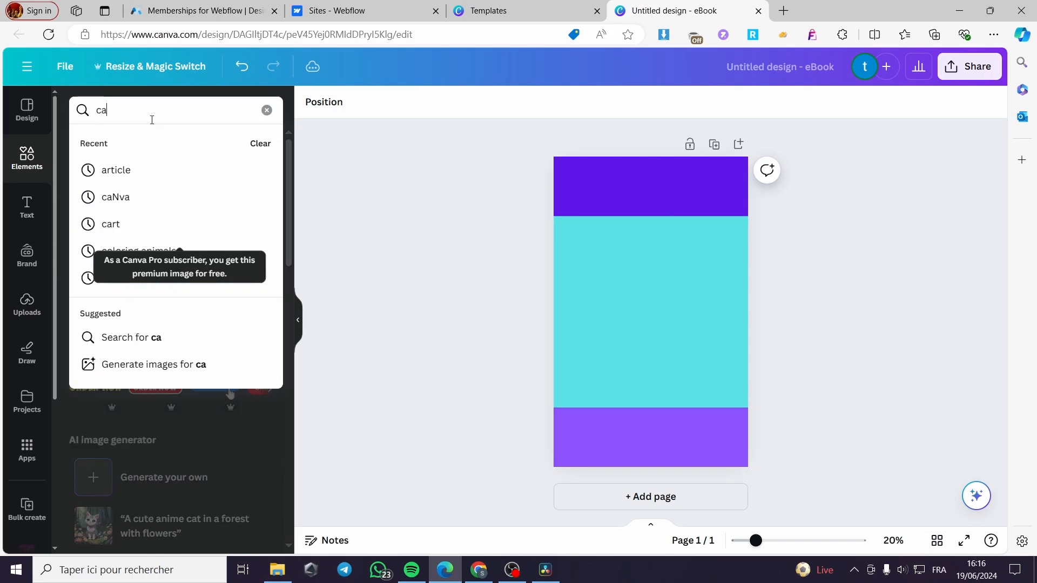
key("BackSpace")
key("BackSpace")
key("BackSpace")
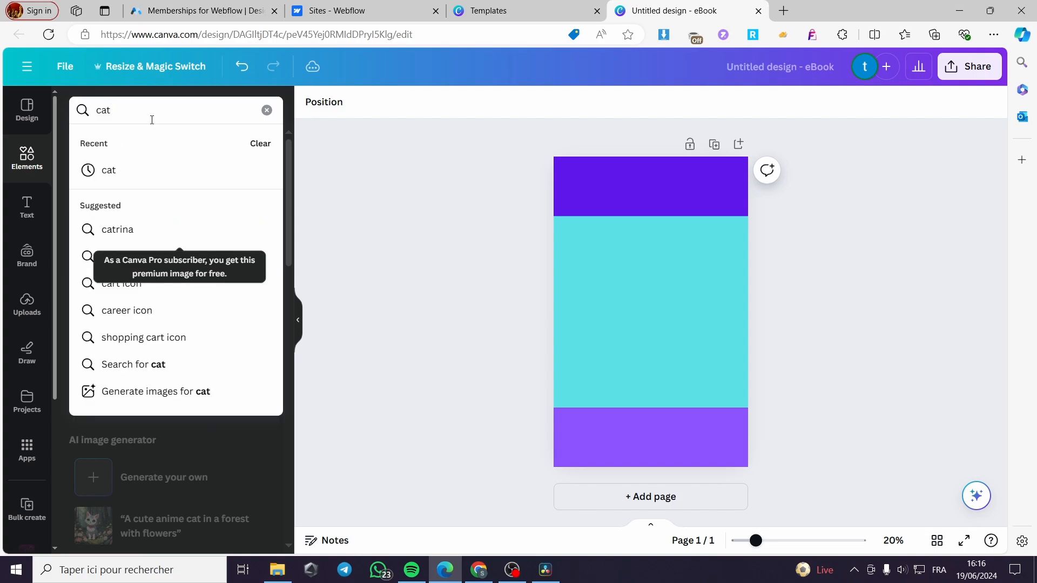
type("rtoon")
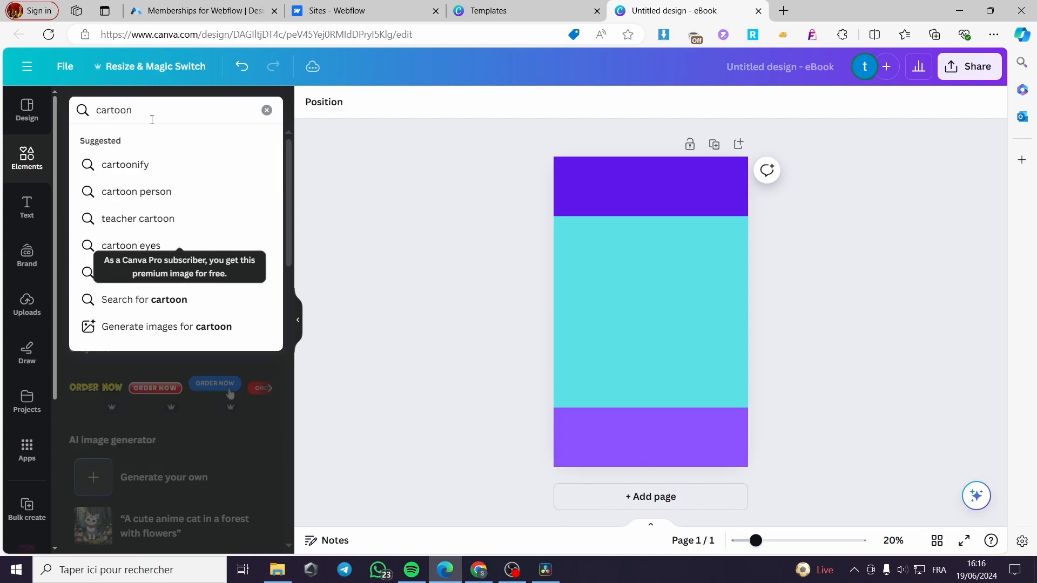
key("Return")
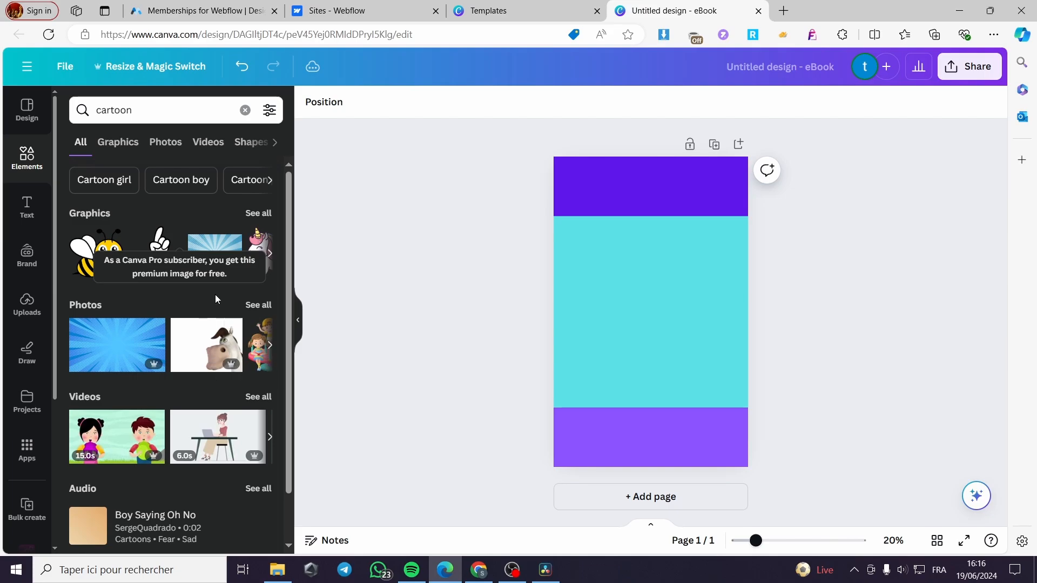
left_click(267, 308)
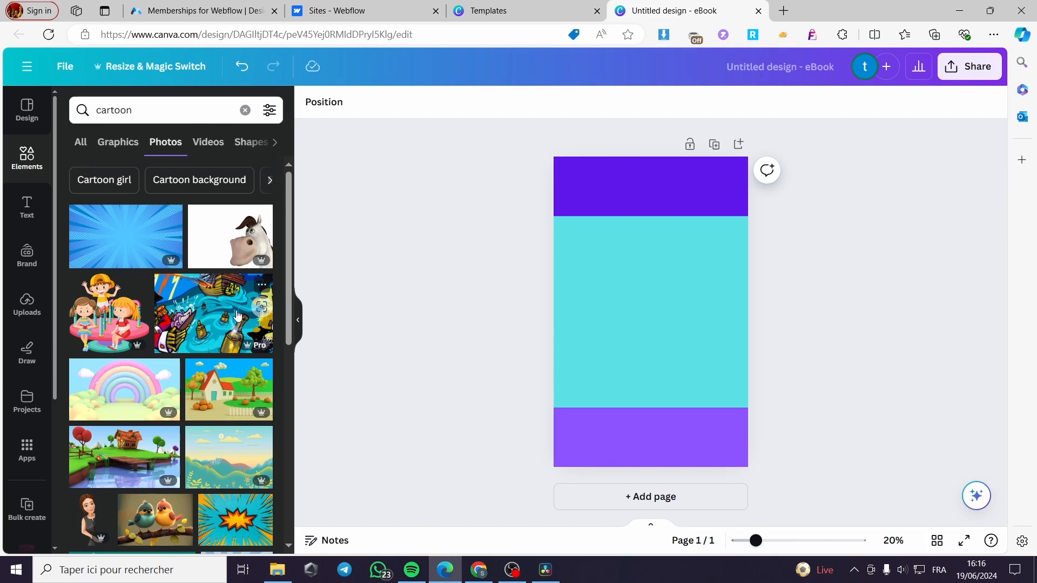
left_click(151, 446)
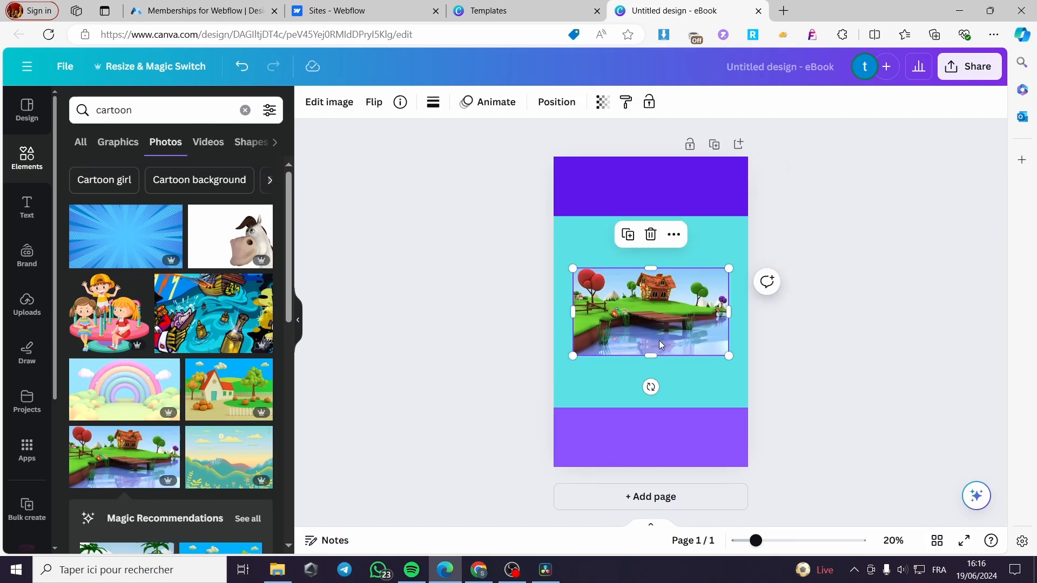
left_click_drag(729, 357, 794, 400)
left_click_drag(697, 365, 659, 358)
left_click(651, 230)
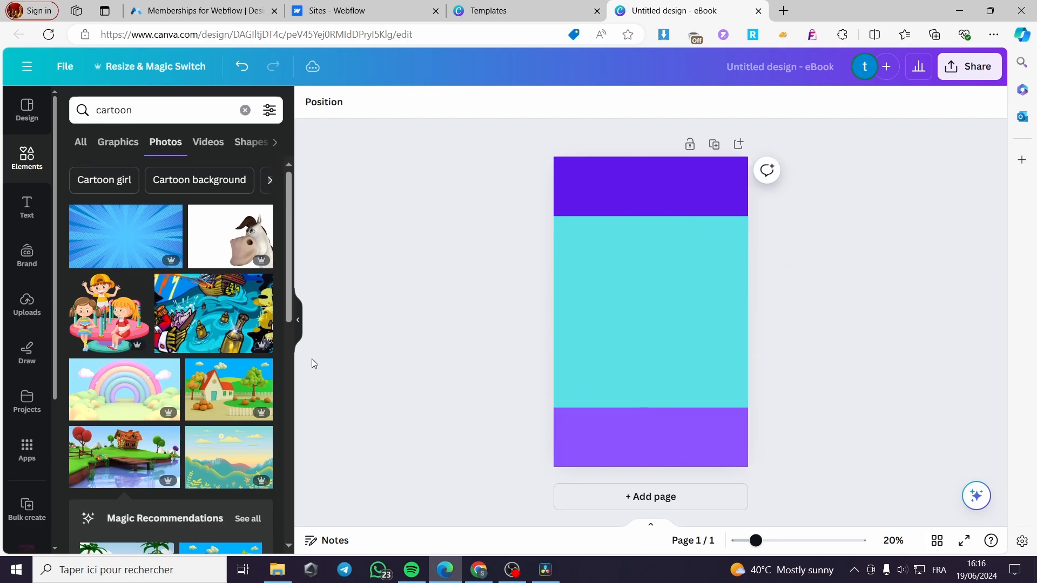
Add the cartoon pirate ship photo with floating bottles and enlarge it to span the page width directly above the bottom band.
left_click(222, 336)
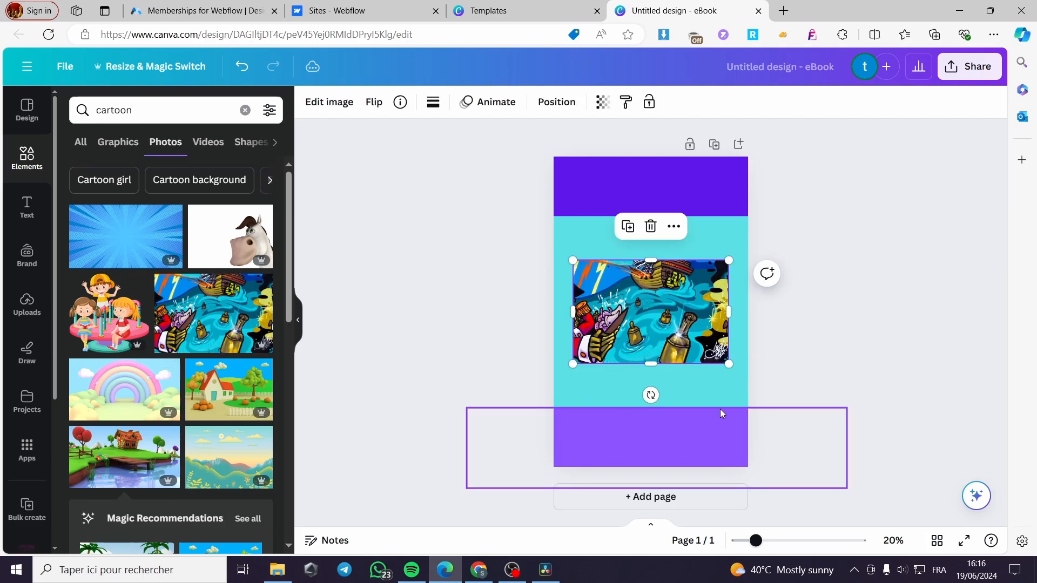
left_click_drag(729, 364, 717, 403)
left_click_drag(695, 361, 694, 369)
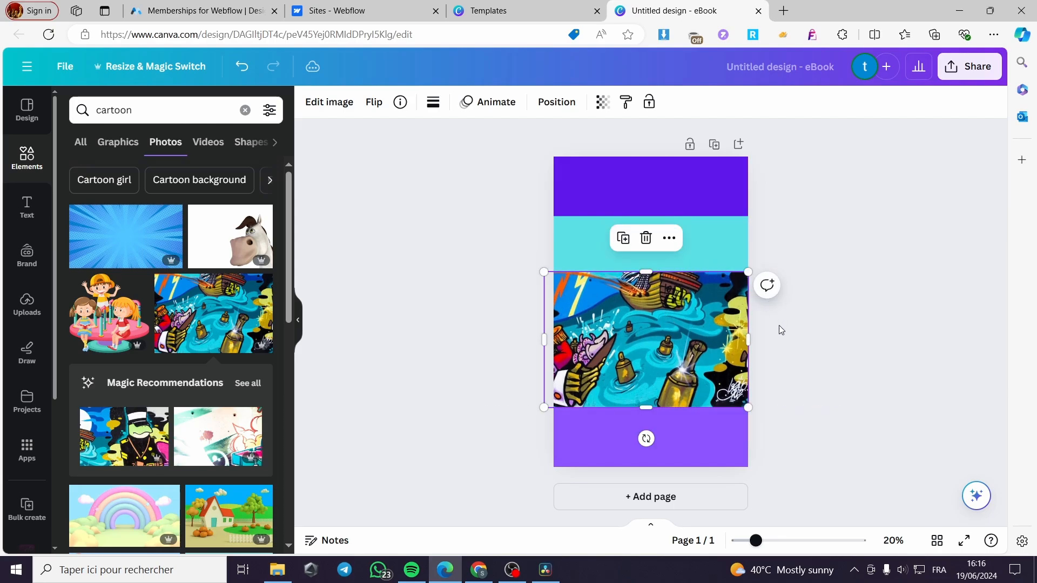
mouse_move(646, 273)
left_mouse_down()
mouse_move(655, 220)
mouse_move(656, 283)
mouse_move(655, 273)
left_mouse_up()
left_click(484, 318)
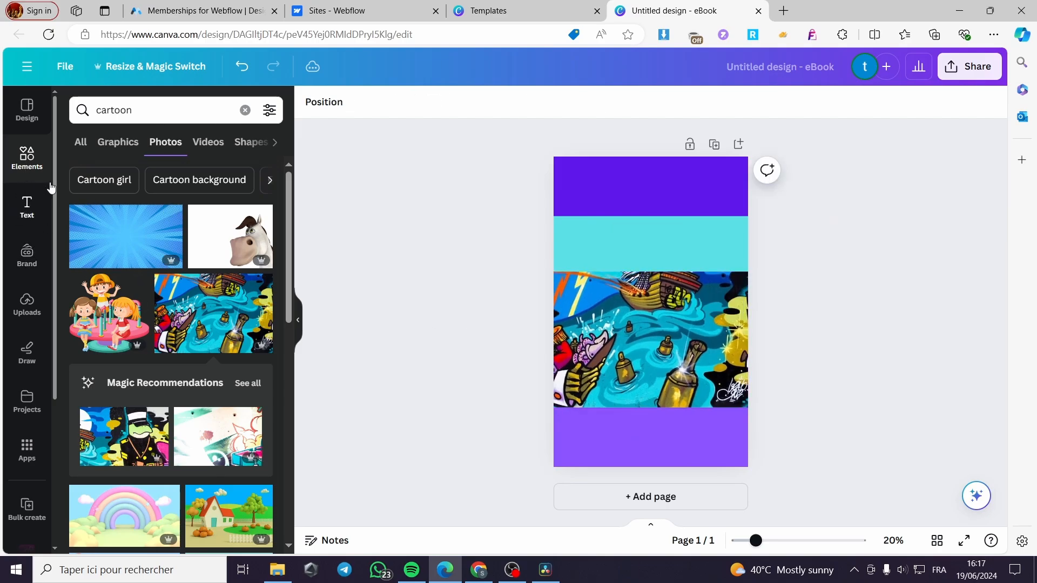
Add a square shape to the page and fill it with white from the default solid colors.
left_click(31, 162)
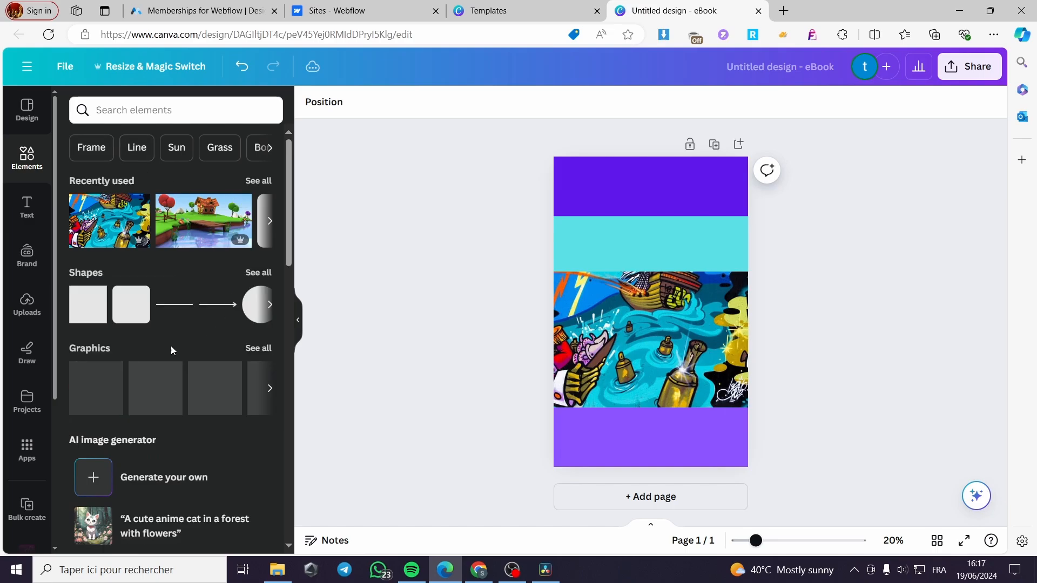
left_click(87, 317)
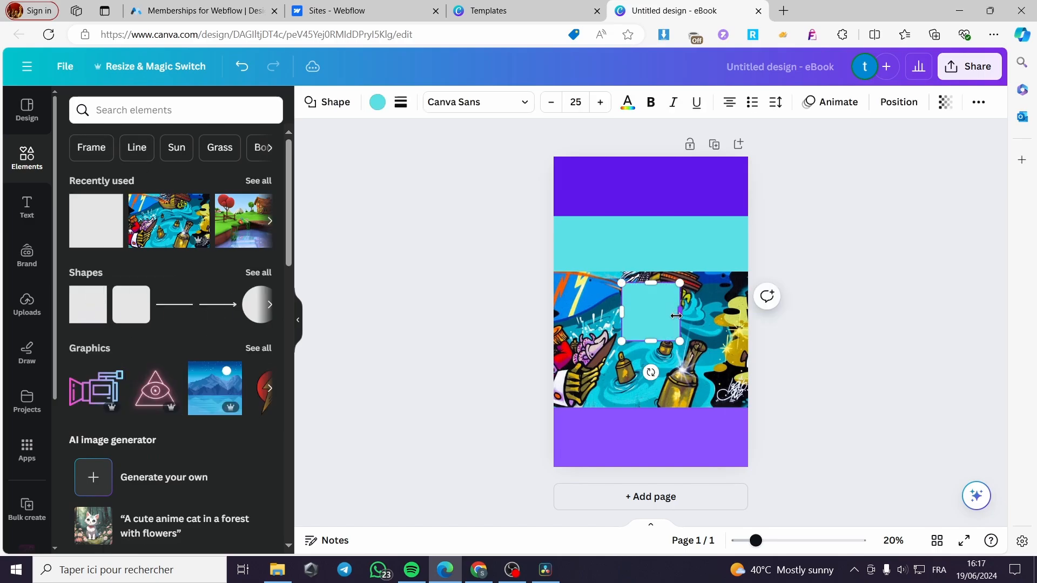
left_click(378, 102)
left_click(265, 482)
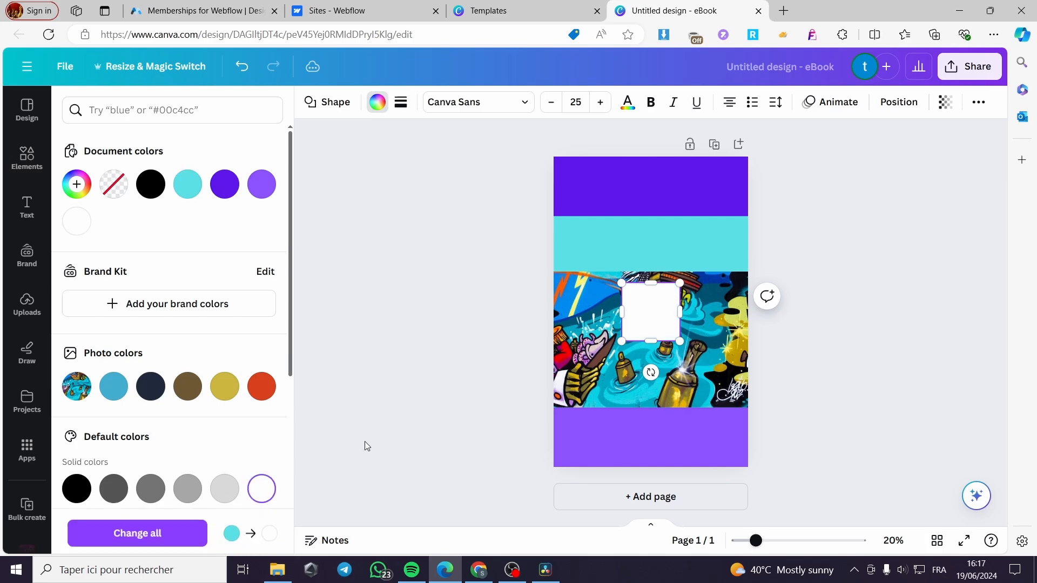
Reshape the white square into a wide rectangle centered in the turquoise strip between the top band and the photo.
left_click_drag(641, 319, 663, 294)
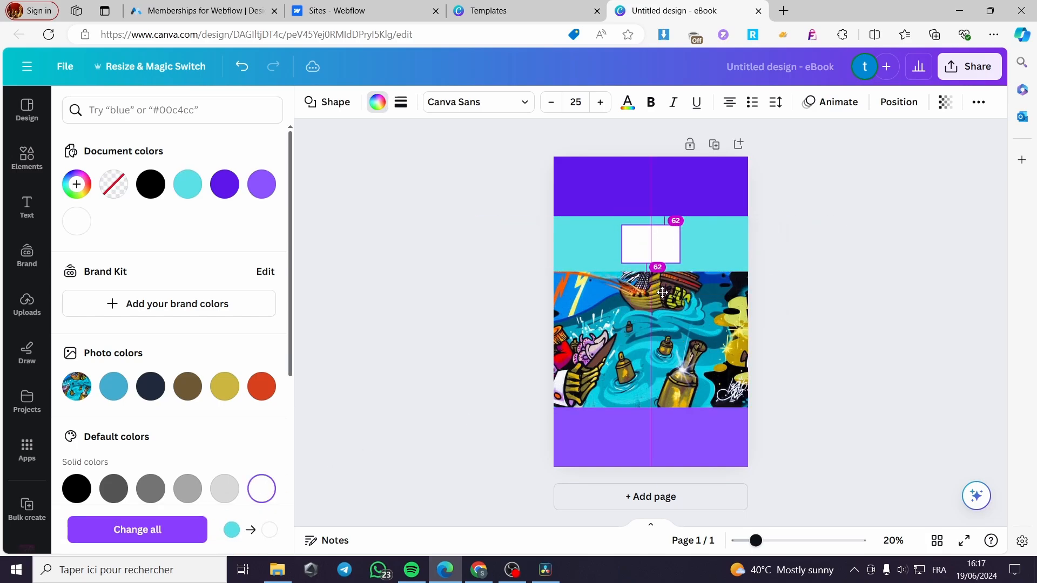
left_click_drag(680, 244, 717, 244)
left_click_drag(621, 243, 582, 243)
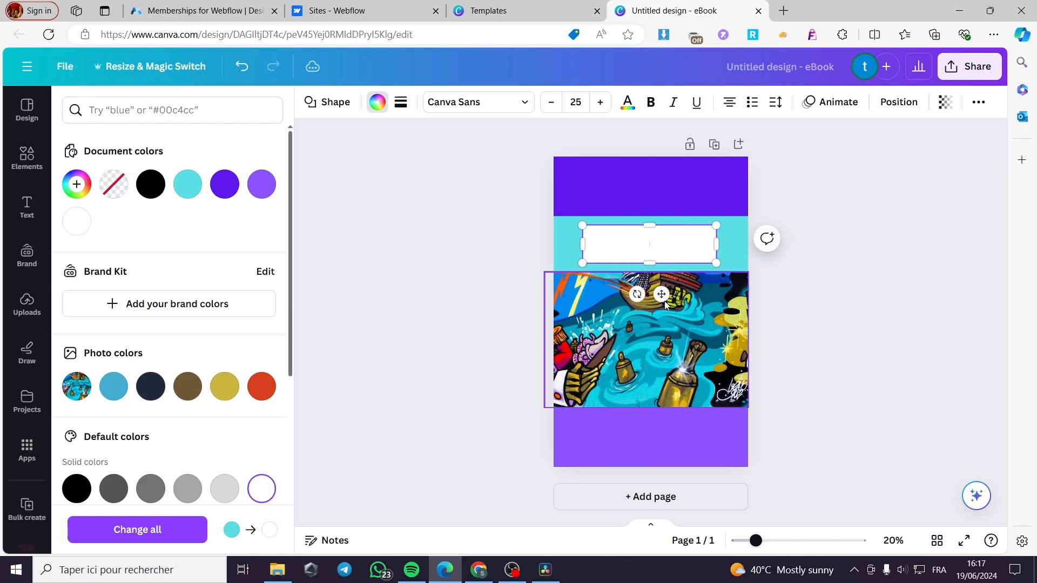
left_click_drag(661, 294, 668, 302)
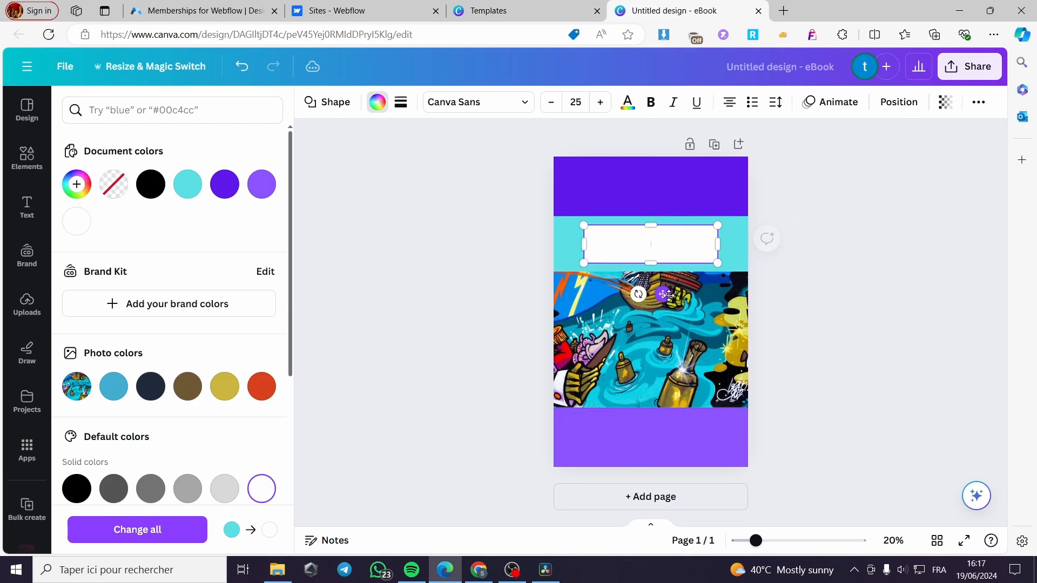
Add a heading to the page with the text "Pirates Coloring Book".
left_click(26, 208)
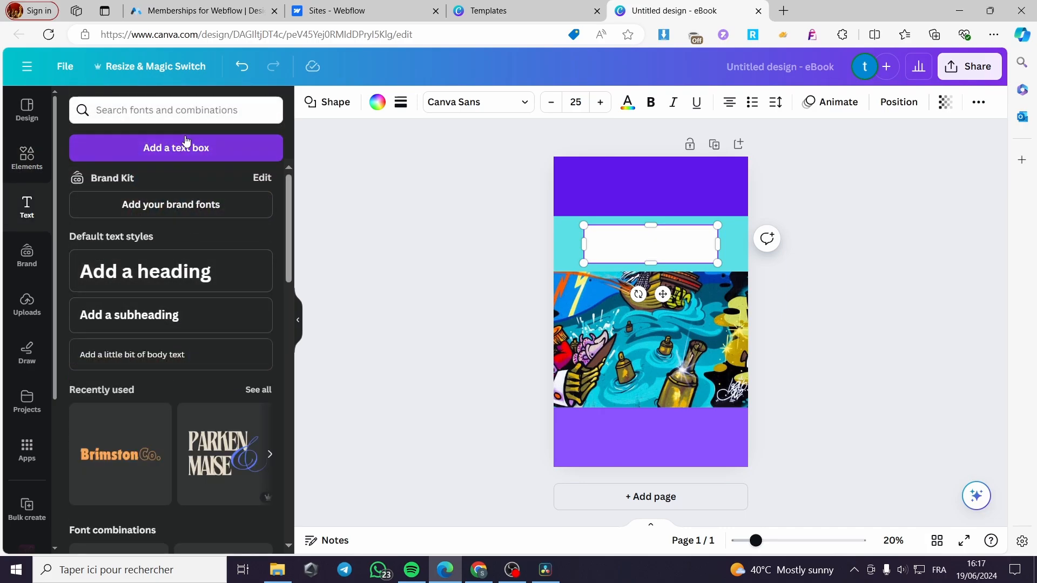
left_click(200, 271)
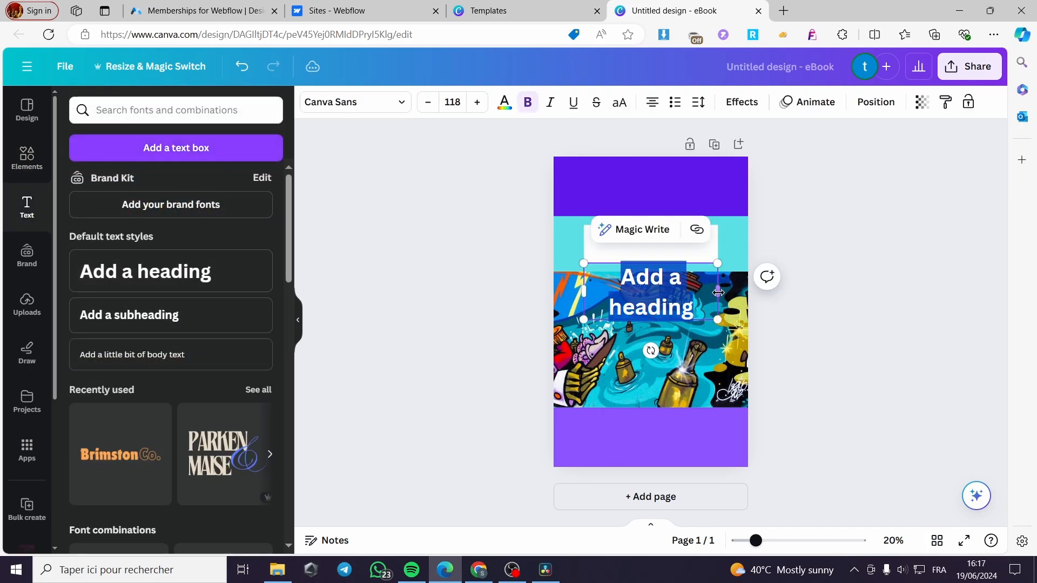
left_click_drag(718, 292, 771, 278)
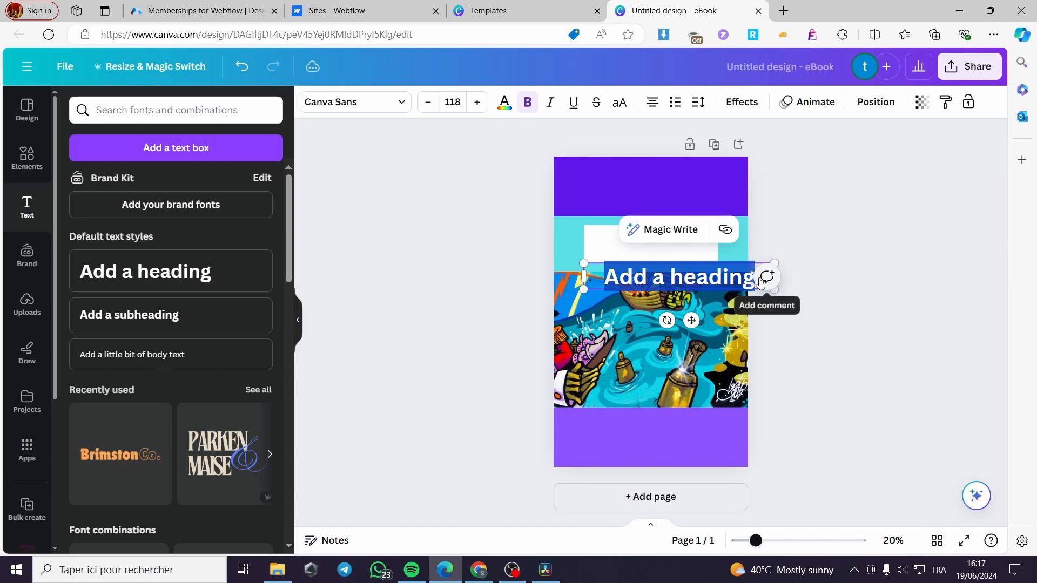
key("BackSpace")
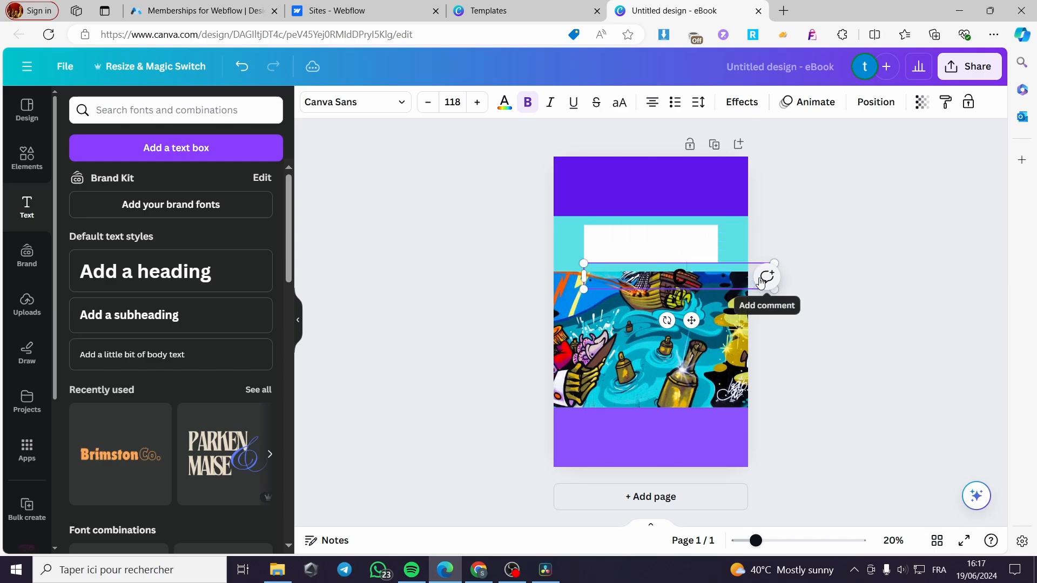
type("Pirates C")
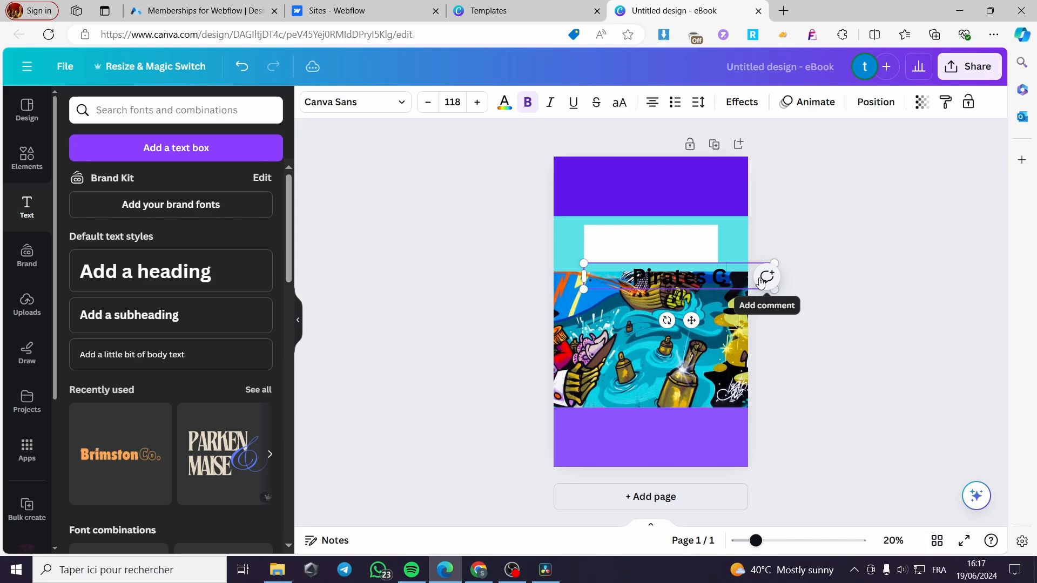
type("olo")
type("ng Bokk")
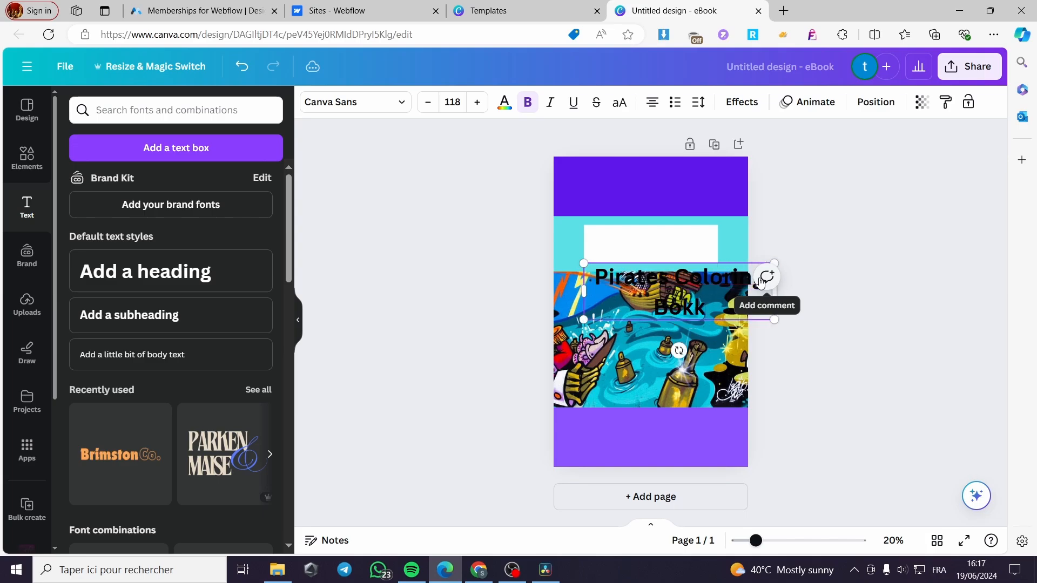
key("BackSpace")
key("BackSpace")
type("ok")
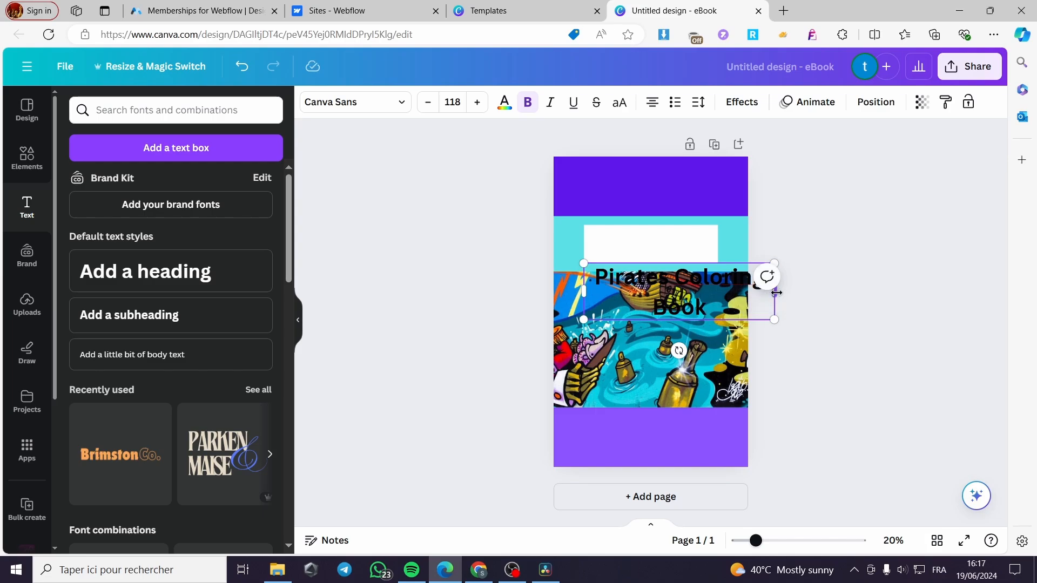
Fit the heading on one line, shrink it to font size 62.7, and center it over the white rectangle.
left_click_drag(777, 292, 855, 277)
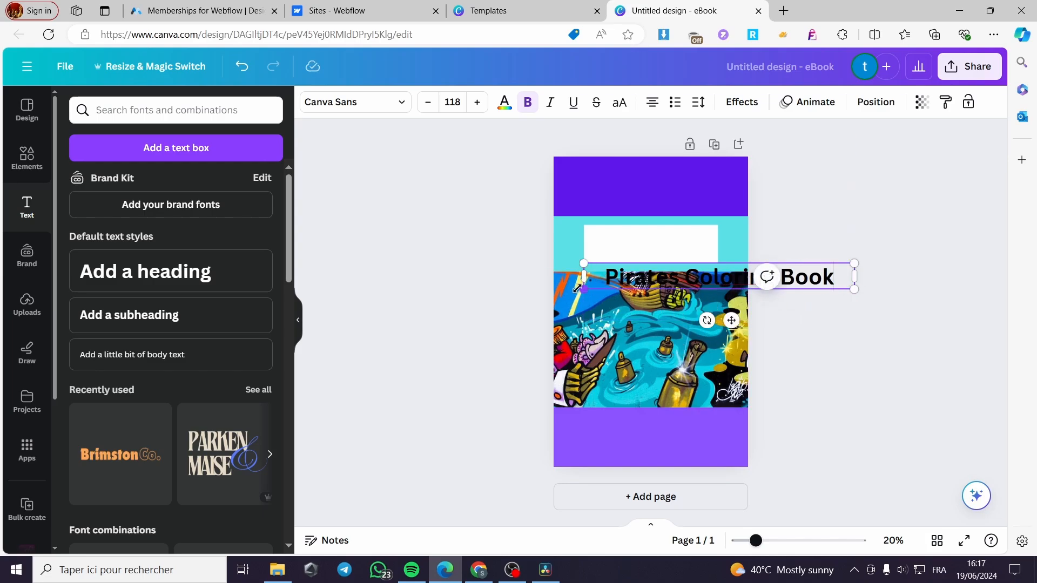
left_click_drag(577, 288, 677, 280)
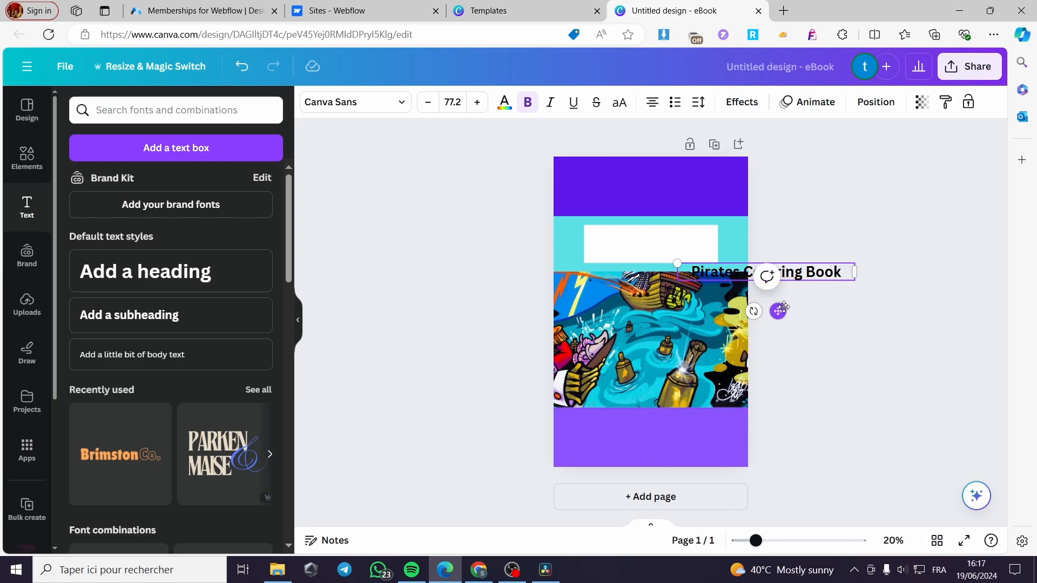
left_click_drag(783, 308, 674, 280)
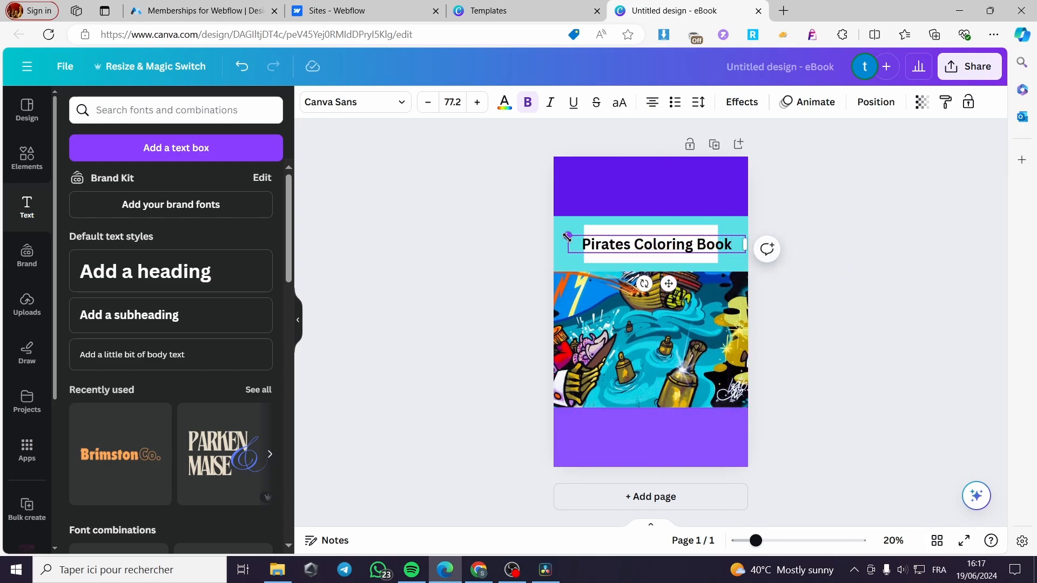
left_click_drag(567, 237, 598, 238)
left_click_drag(682, 283, 667, 282)
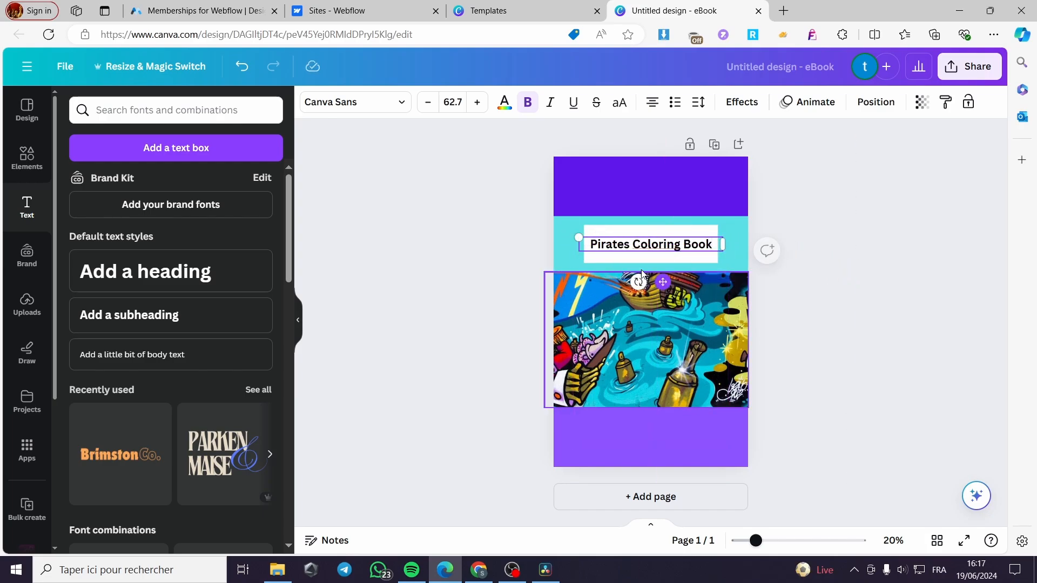
Change the heading's font to Cubao Narrow from the recently used fonts.
left_click(387, 106)
left_click(225, 301)
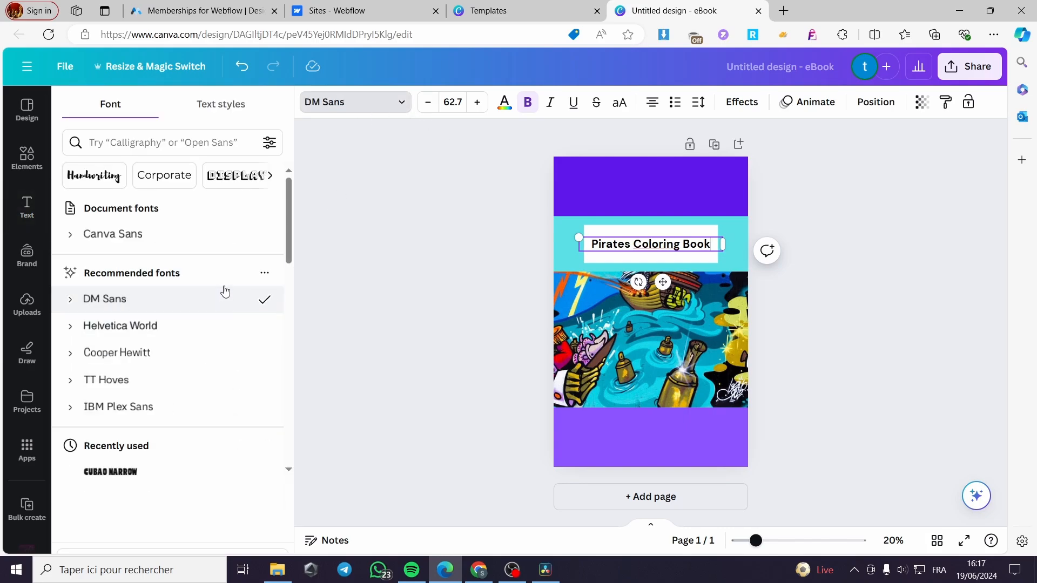
scroll(205, 352, "down", 2)
left_click(158, 343)
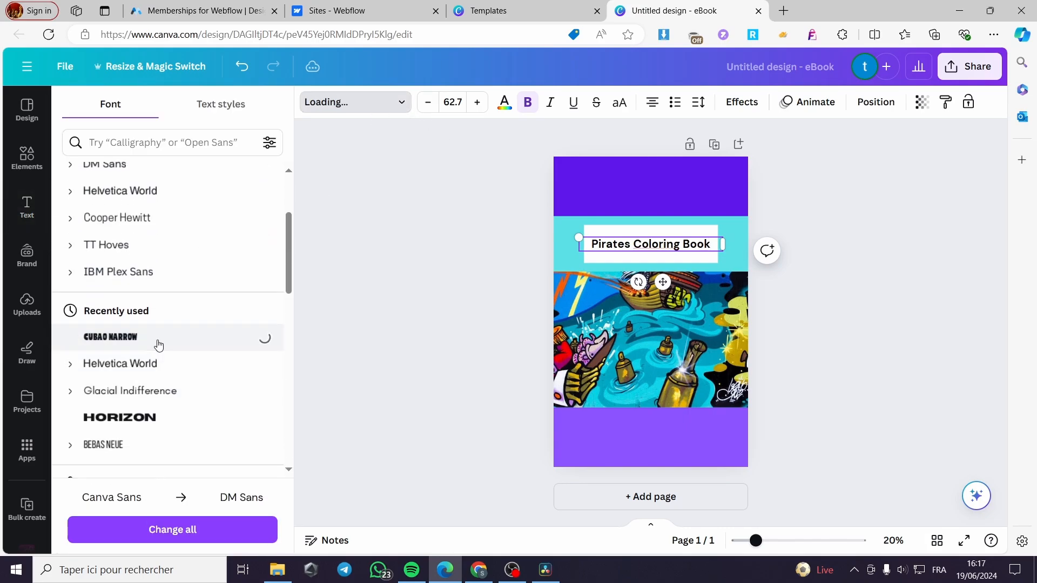
left_click(646, 260)
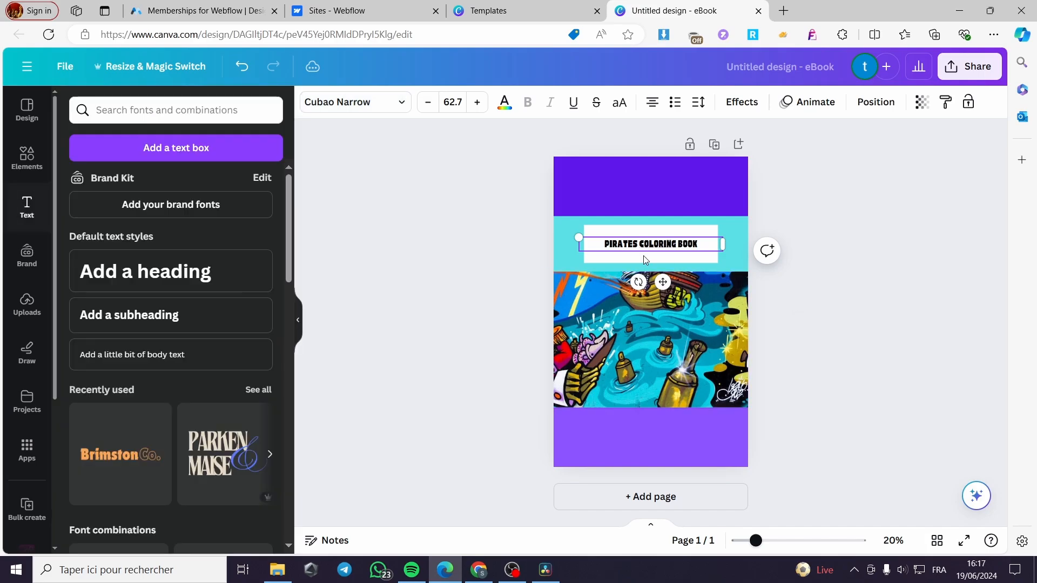
Enlarge the heading slightly and recenter it inside the white rectangle.
left_click_drag(578, 240, 553, 233)
left_click(831, 311)
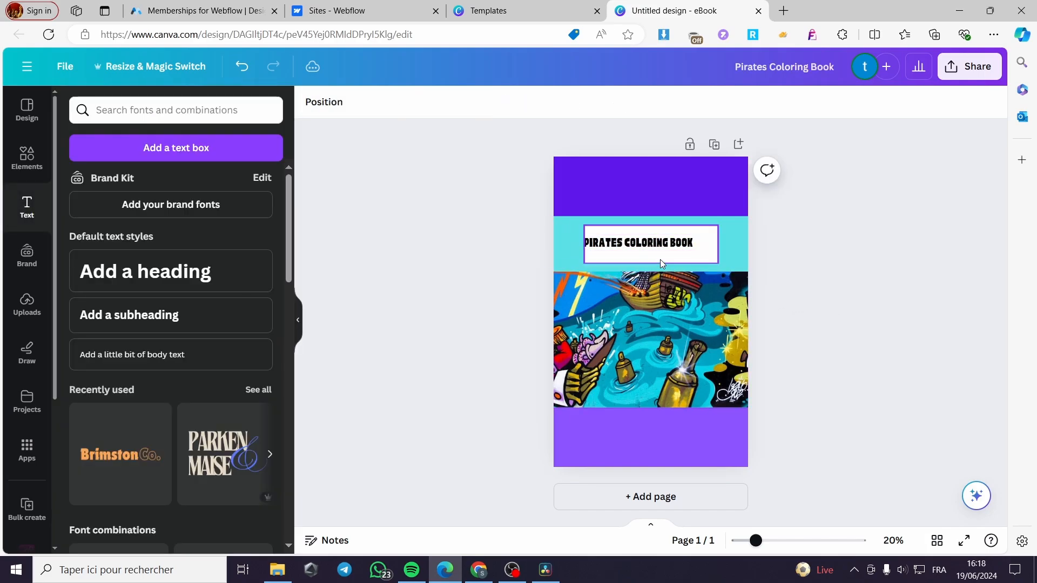
left_click_drag(645, 244, 658, 243)
left_click(797, 300)
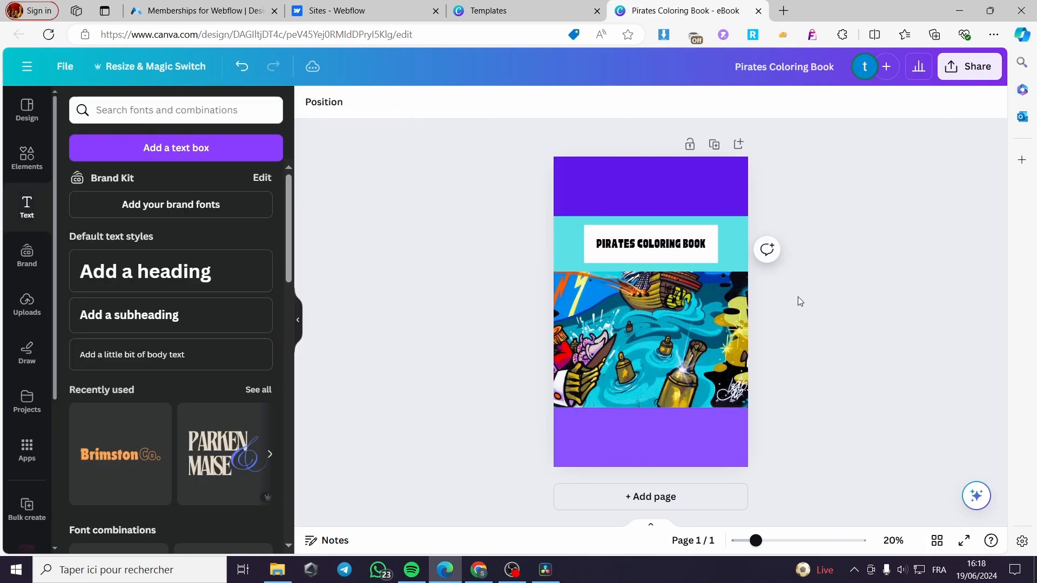
Download the design as a PNG file and dismiss the downloads list.
left_click(971, 68)
left_click(838, 409)
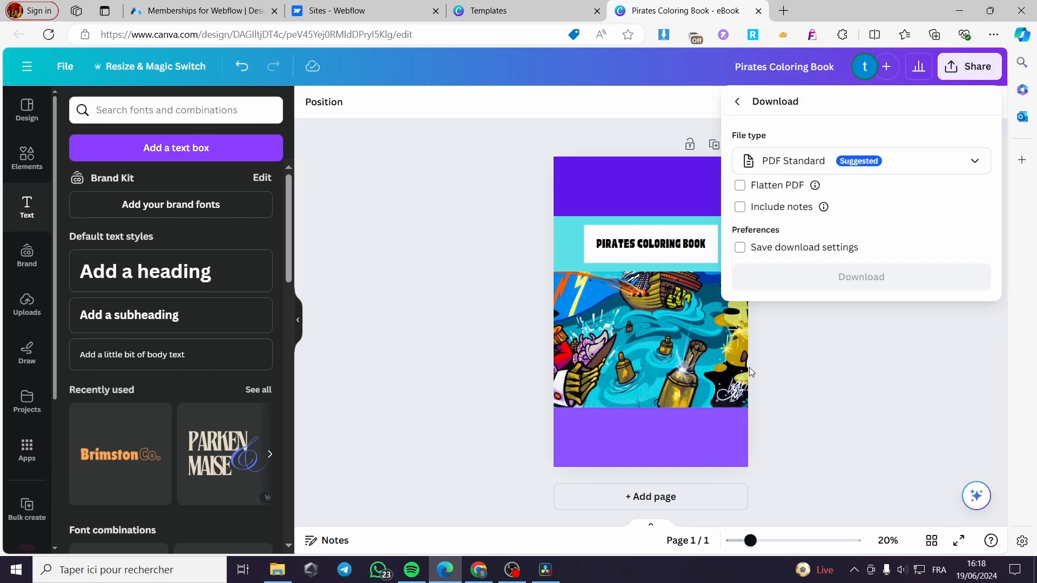
left_click(924, 160)
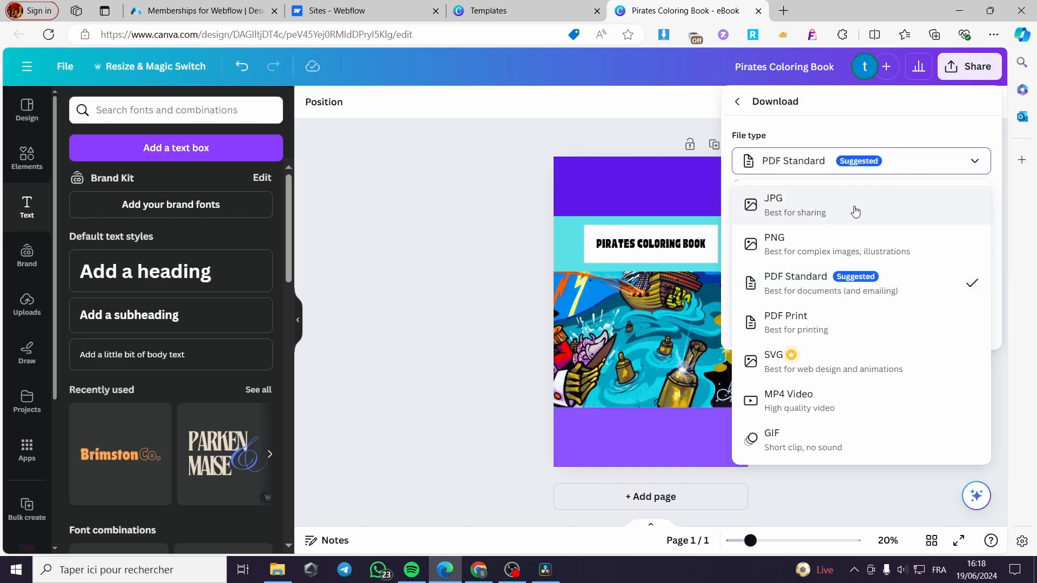
left_click(885, 248)
left_click(864, 344)
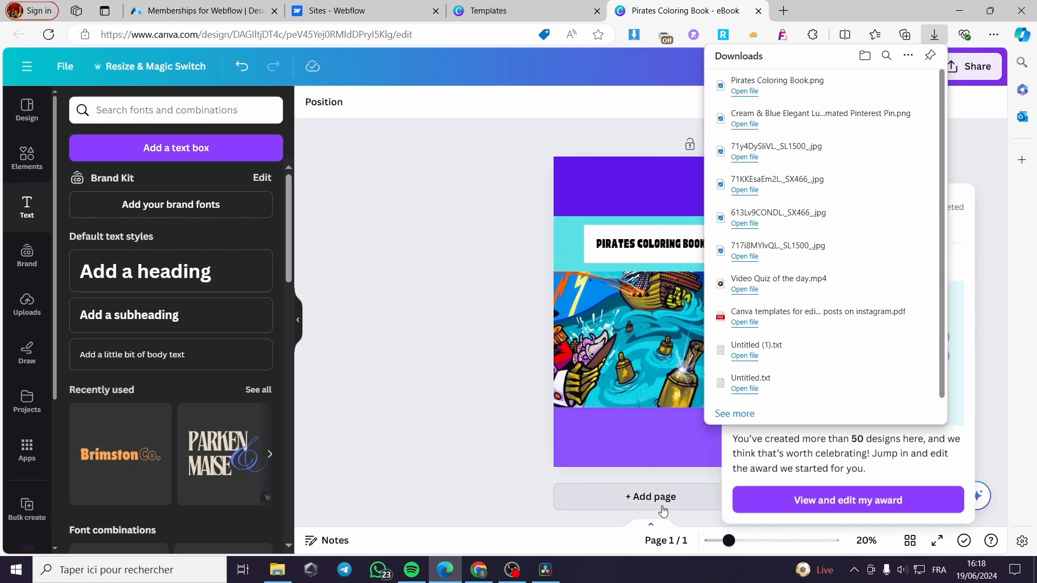
left_click(452, 424)
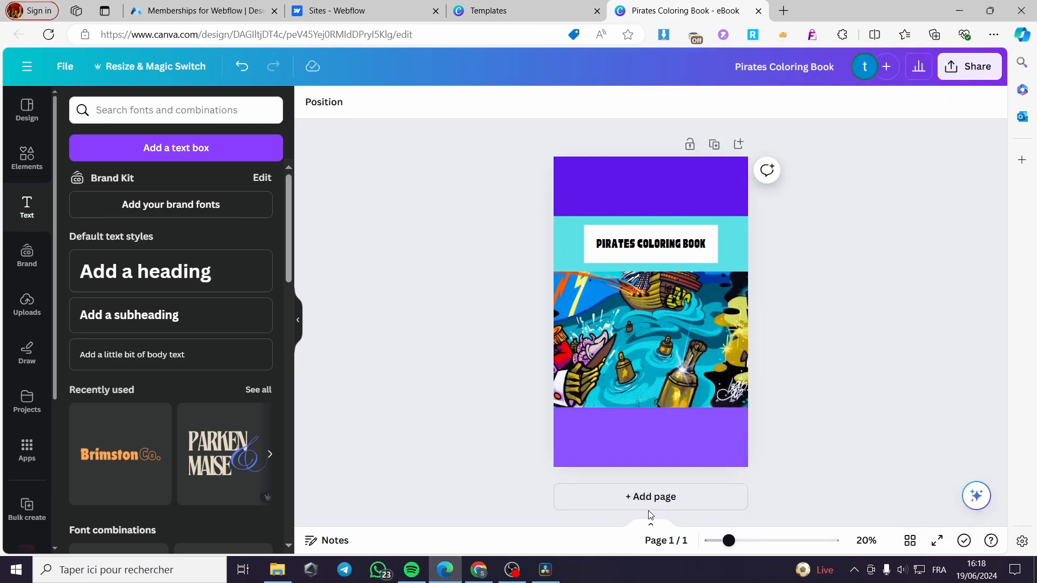
Add a second page below the cover and set its background color to white.
left_click(695, 503)
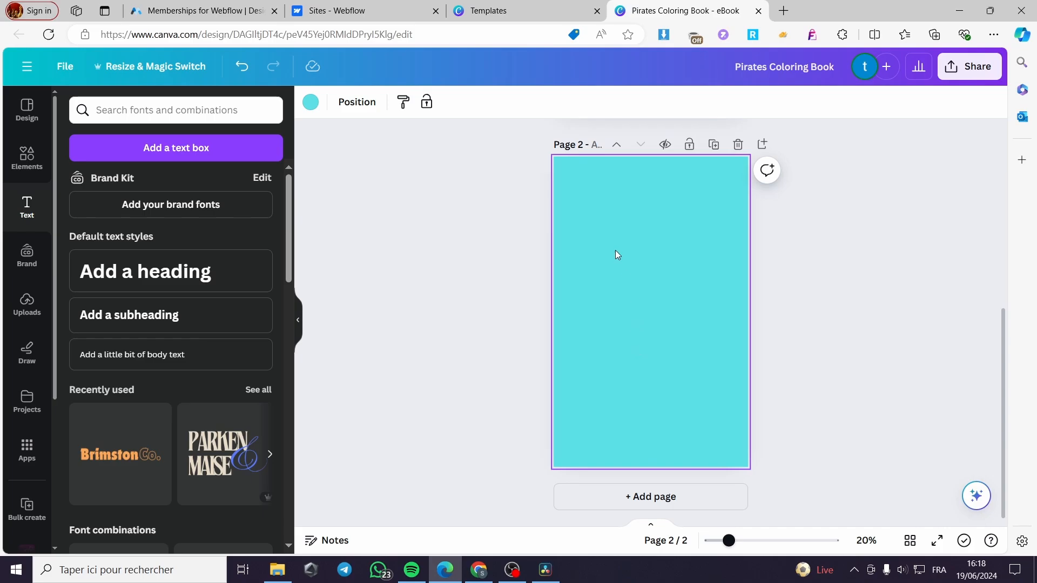
left_click(316, 104)
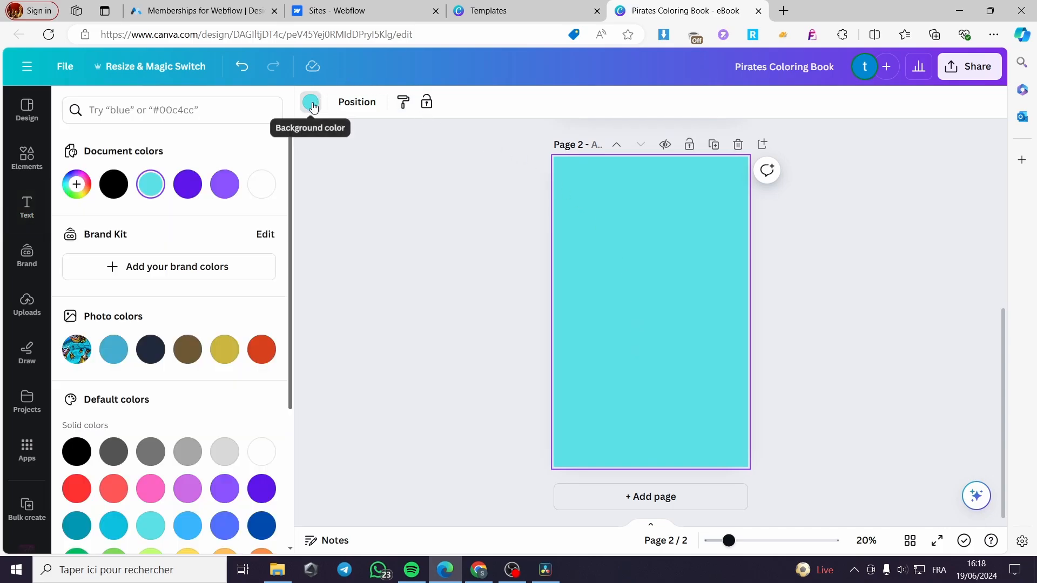
left_click(262, 183)
left_click(857, 288)
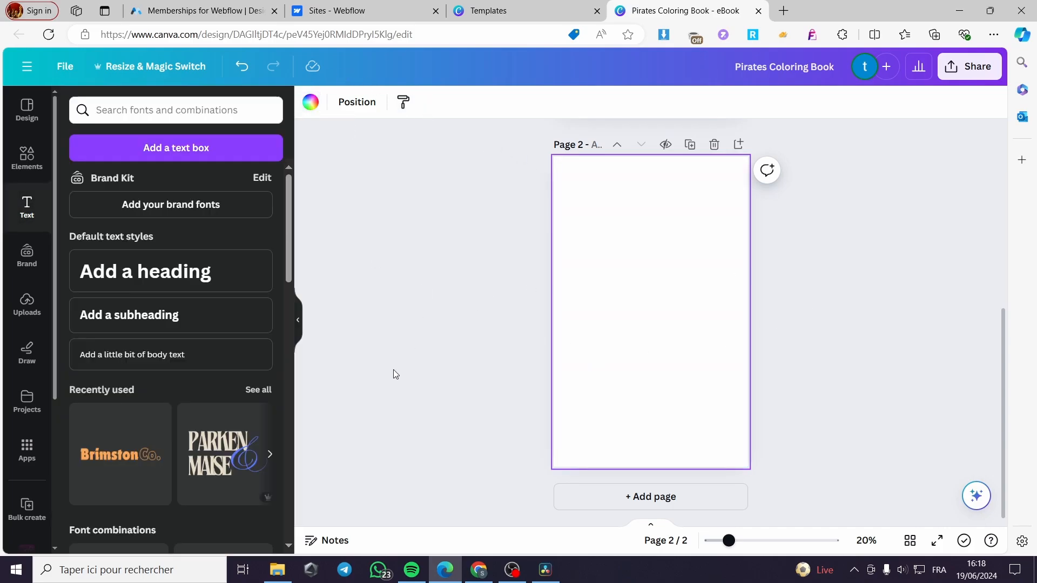
Upload the downloaded Pirates Coloring Book.png to the design's uploaded images.
left_click(27, 304)
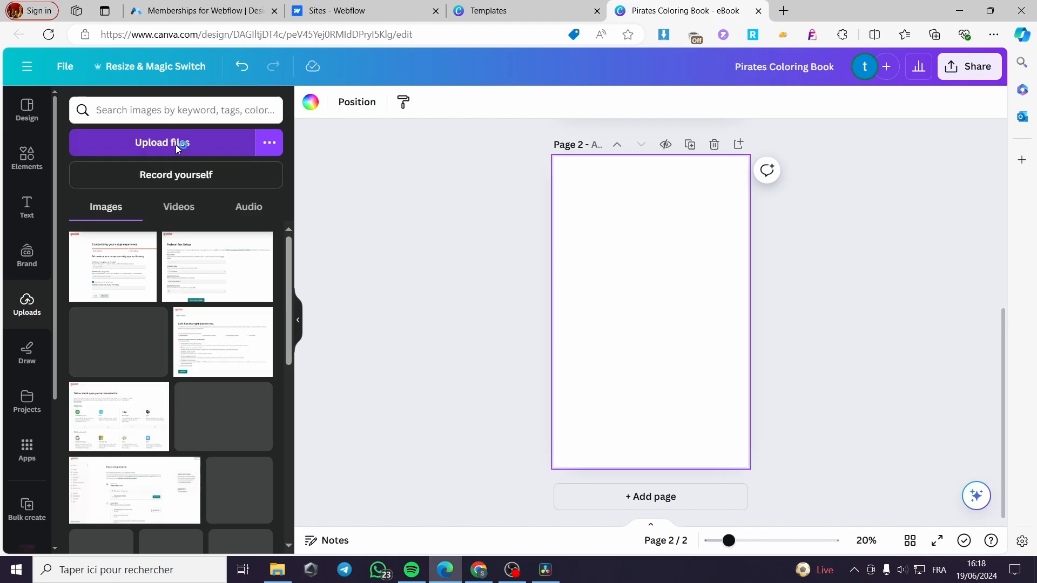
left_click(176, 144)
left_click(403, 183)
double_click(402, 183)
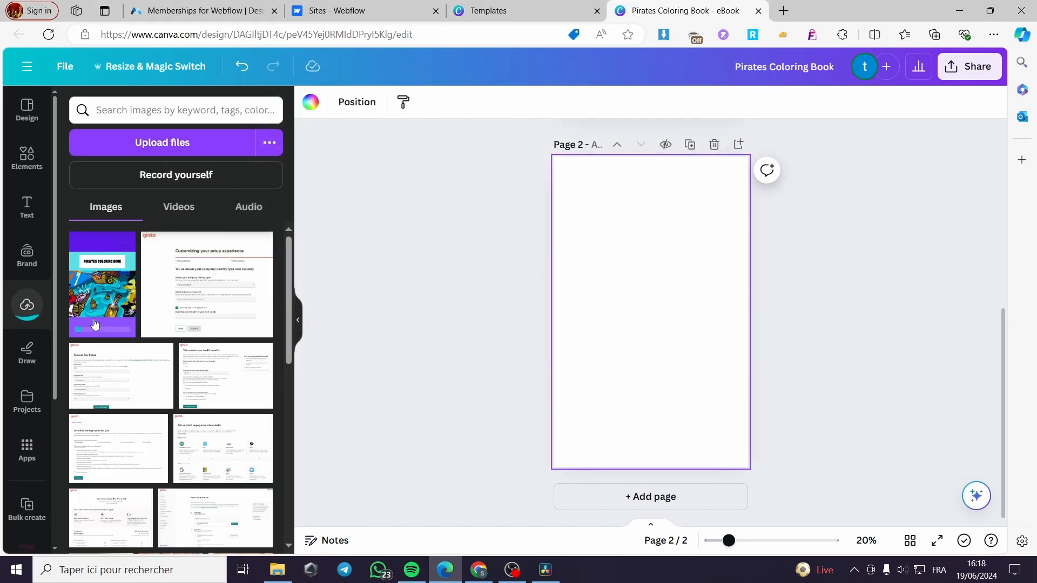
Place the uploaded cover image on page 2 and center it on the page.
left_click(99, 286)
left_click_drag(630, 285, 621, 278)
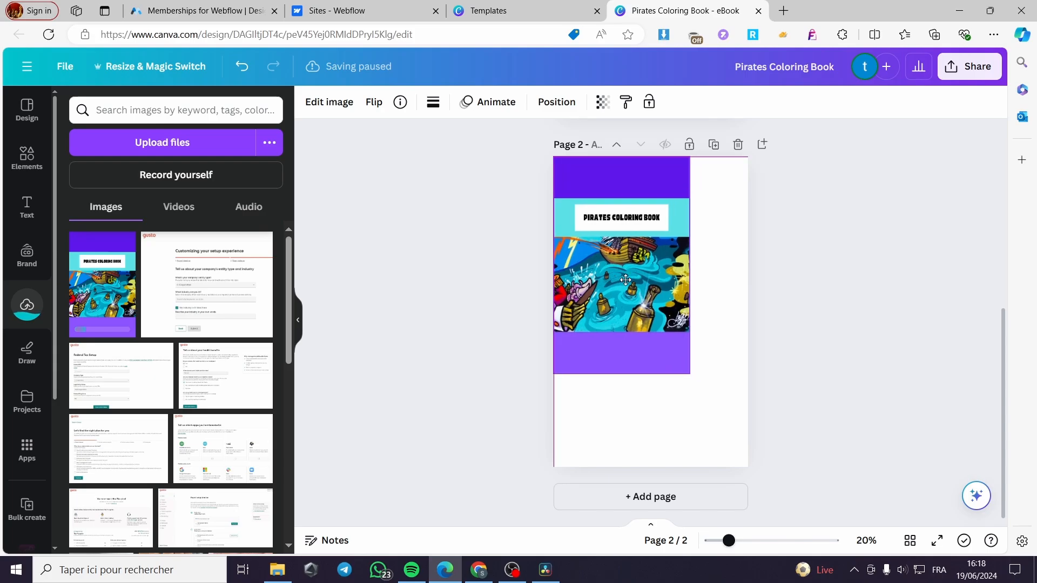
left_click_drag(685, 366, 714, 413)
left_click(380, 168)
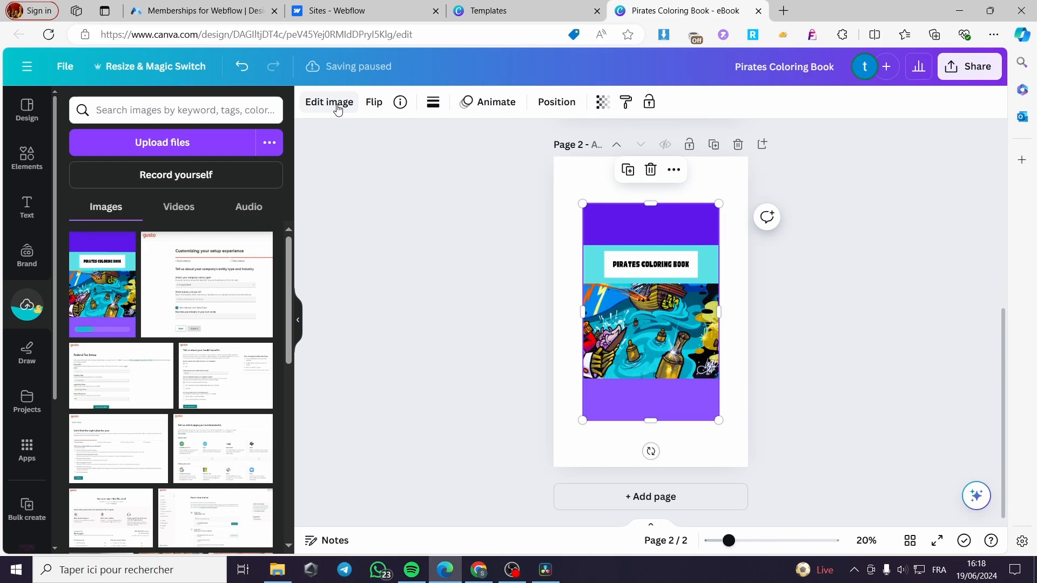
Open the Mockups app from the editing options of the cover image on page 2.
left_click(335, 105)
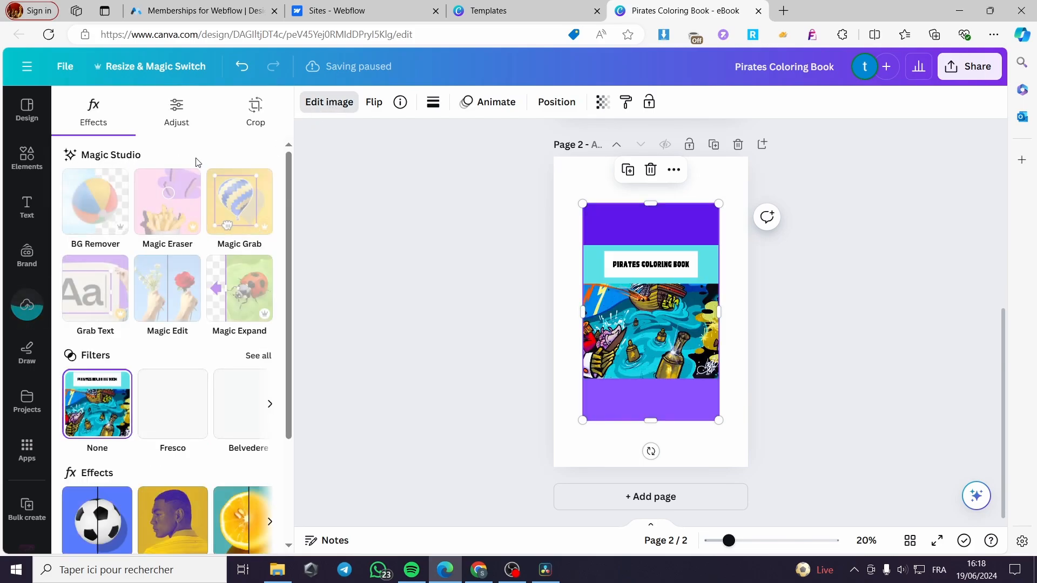
scroll(165, 320, "down", 3)
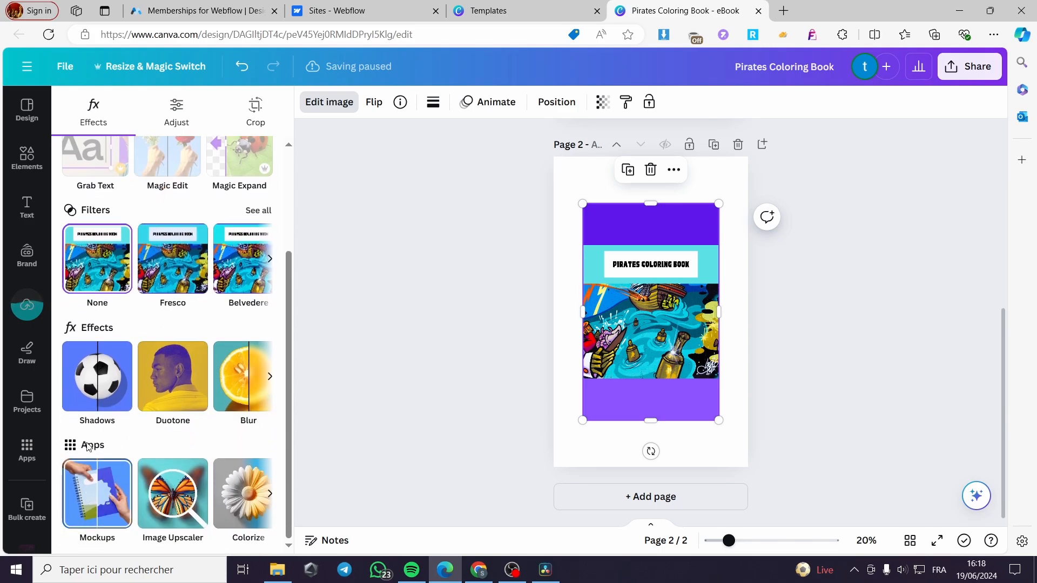
left_click(95, 500)
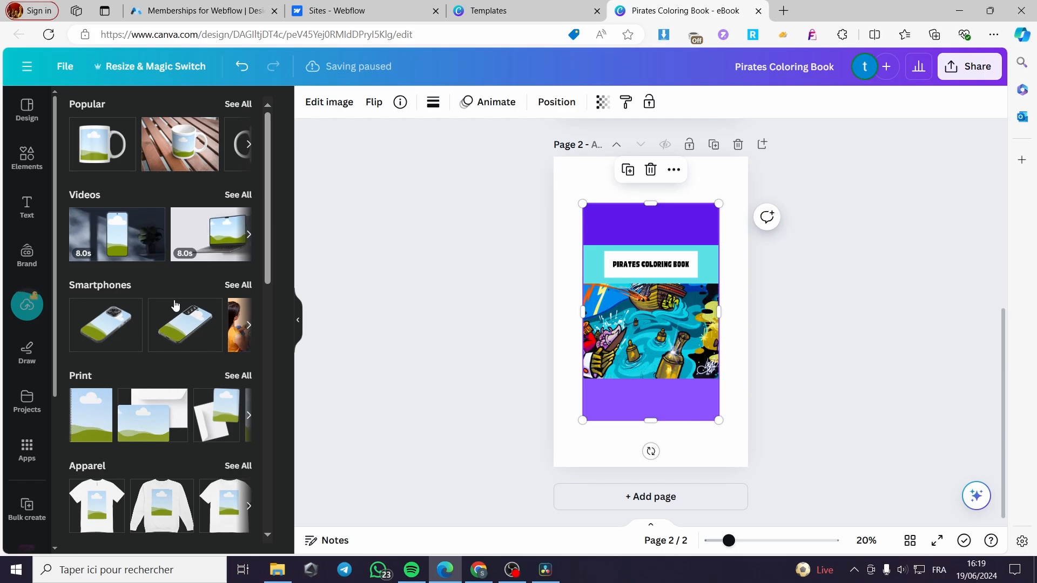
Look through the mockup categories and show all mockups in the Print category.
scroll(237, 378, "down", 7)
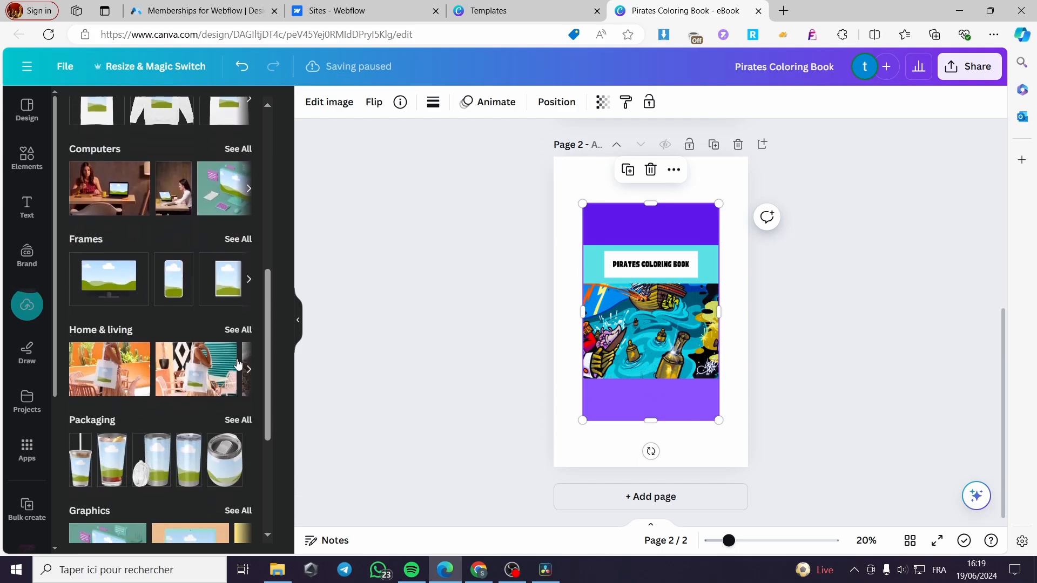
scroll(238, 362, "down", 4)
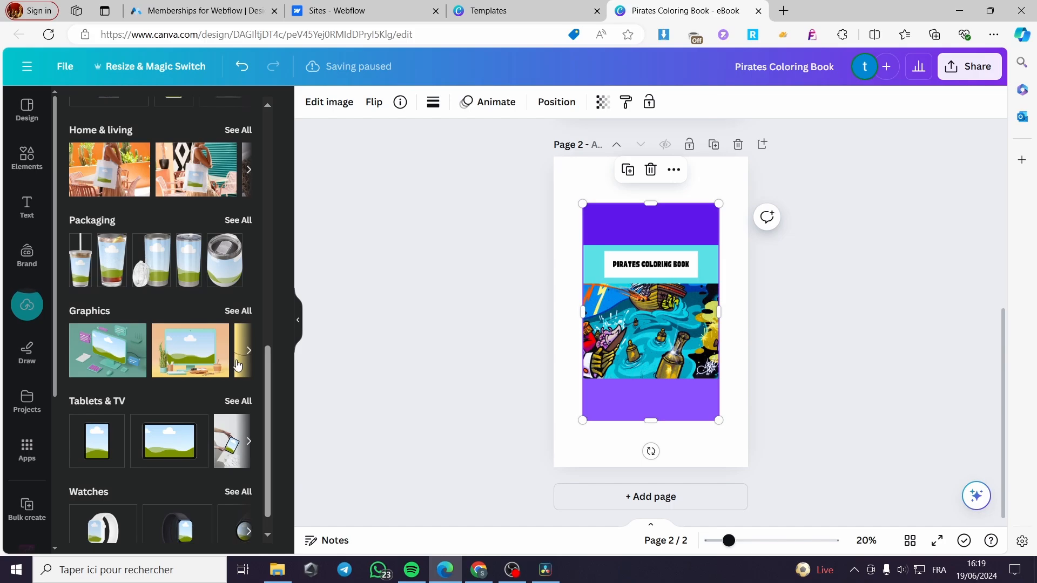
scroll(234, 386, "down", 1)
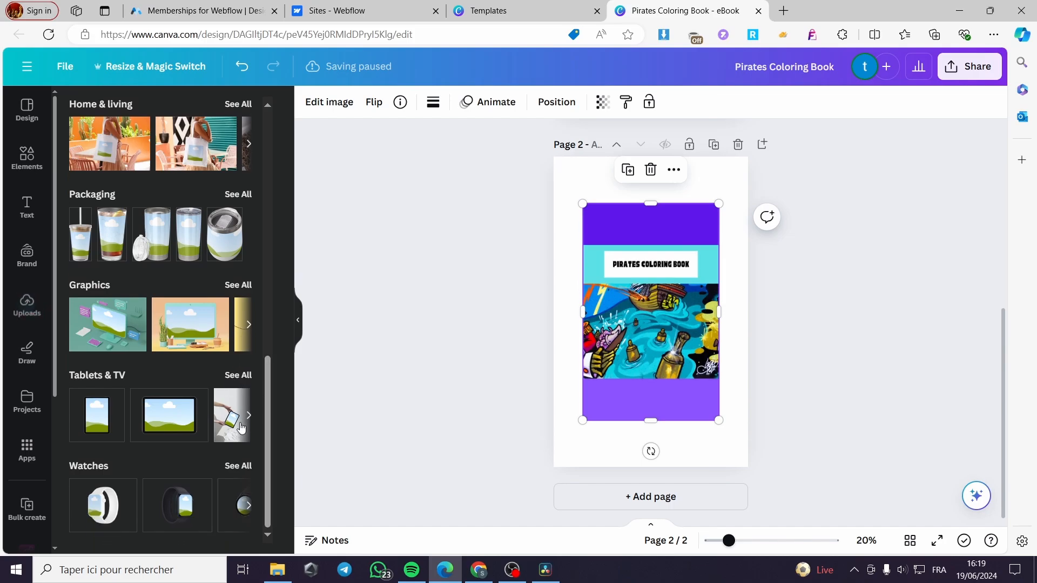
scroll(225, 405, "up", 3)
scroll(226, 406, "up", 5)
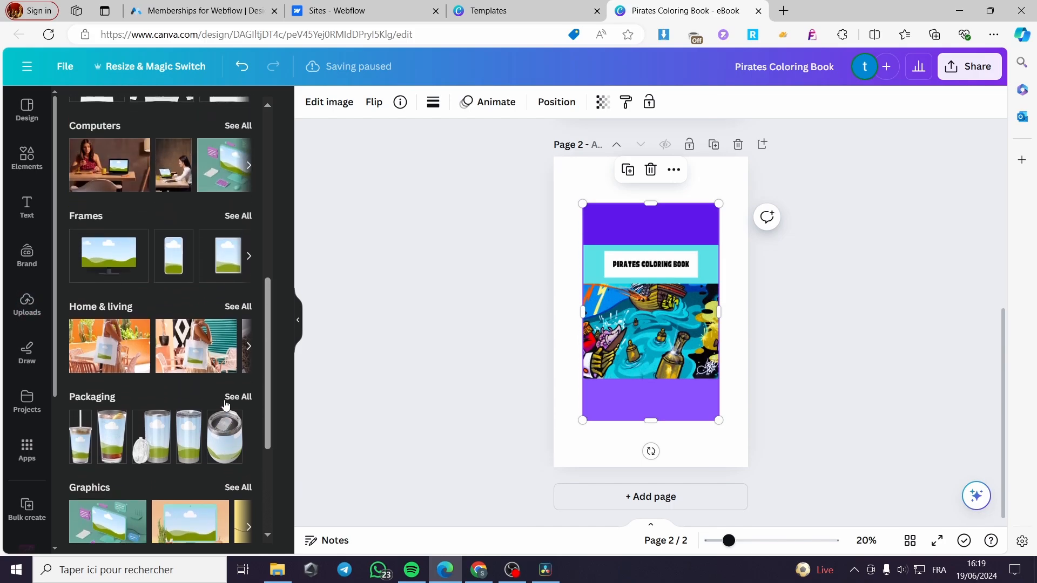
scroll(210, 378, "up", 8)
scroll(196, 350, "down", 2)
scroll(196, 346, "up", 8)
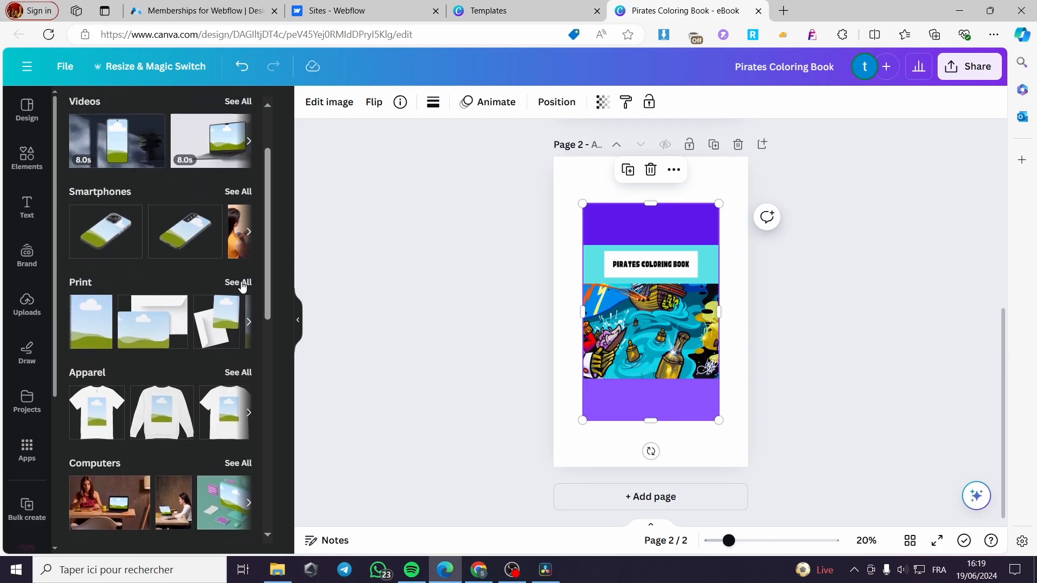
left_click(238, 282)
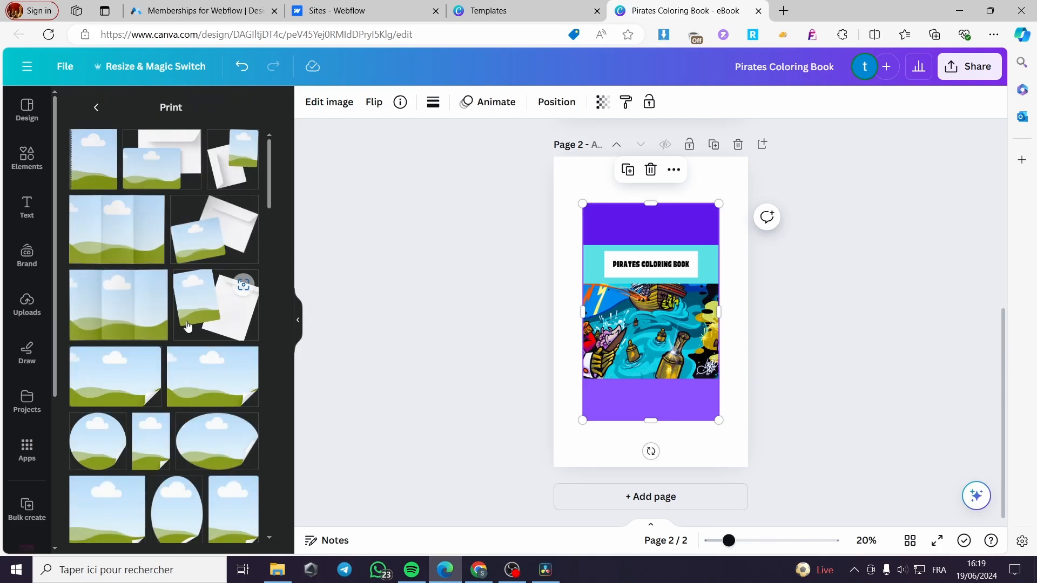
Apply the standing 3D book mockup to the cover image, then enlarge it and center it horizontally on page 2.
scroll(188, 326, "down", 5)
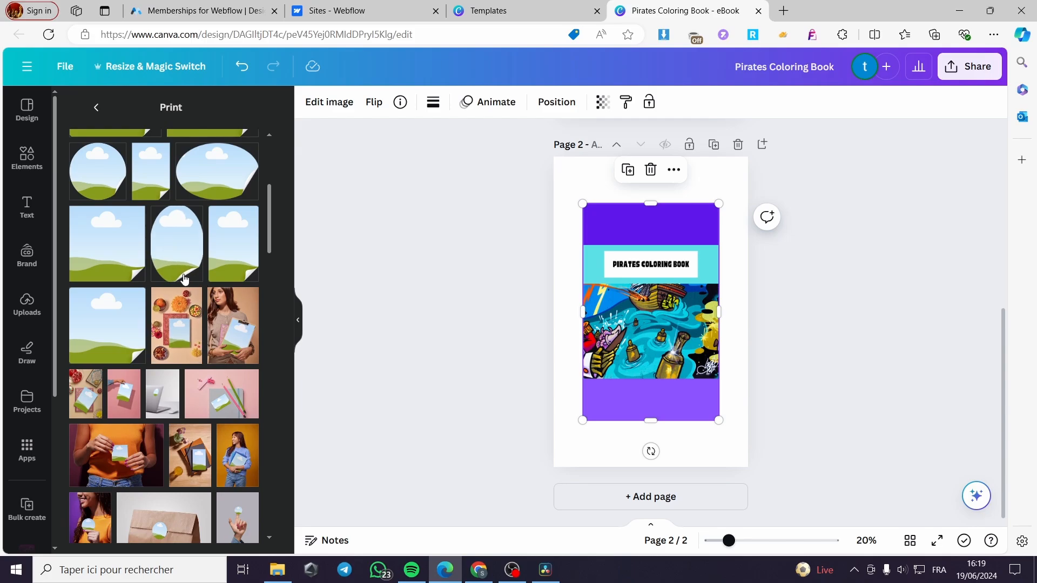
scroll(181, 285, "down", 4)
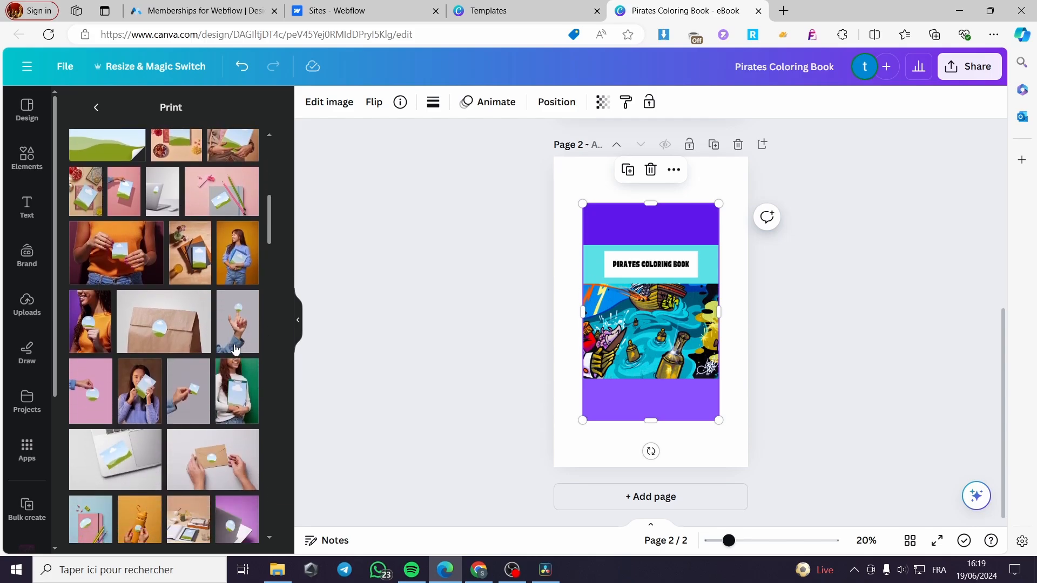
scroll(217, 354, "down", 3)
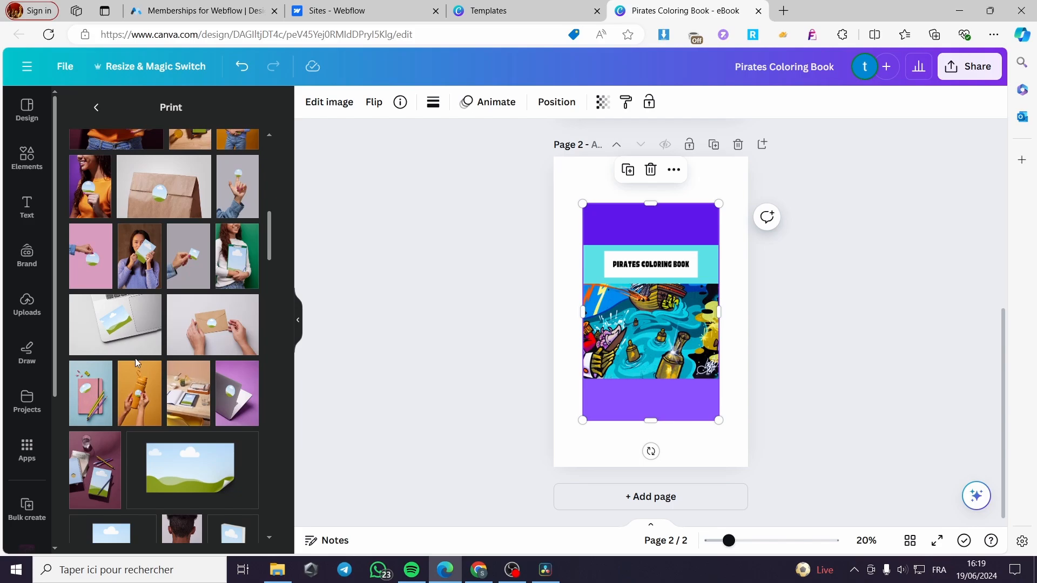
scroll(203, 357, "down", 4)
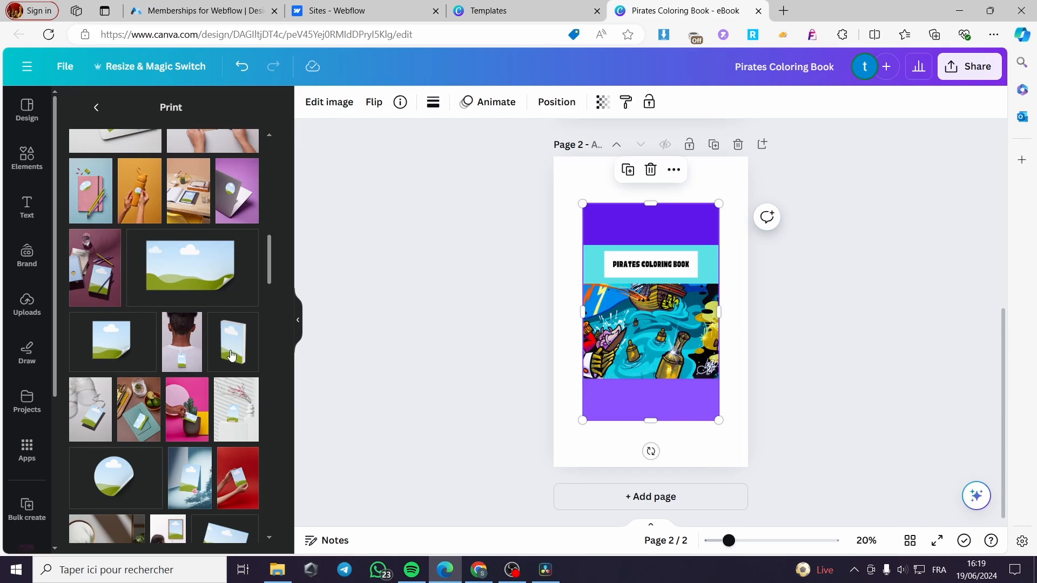
scroll(231, 355, "down", 1)
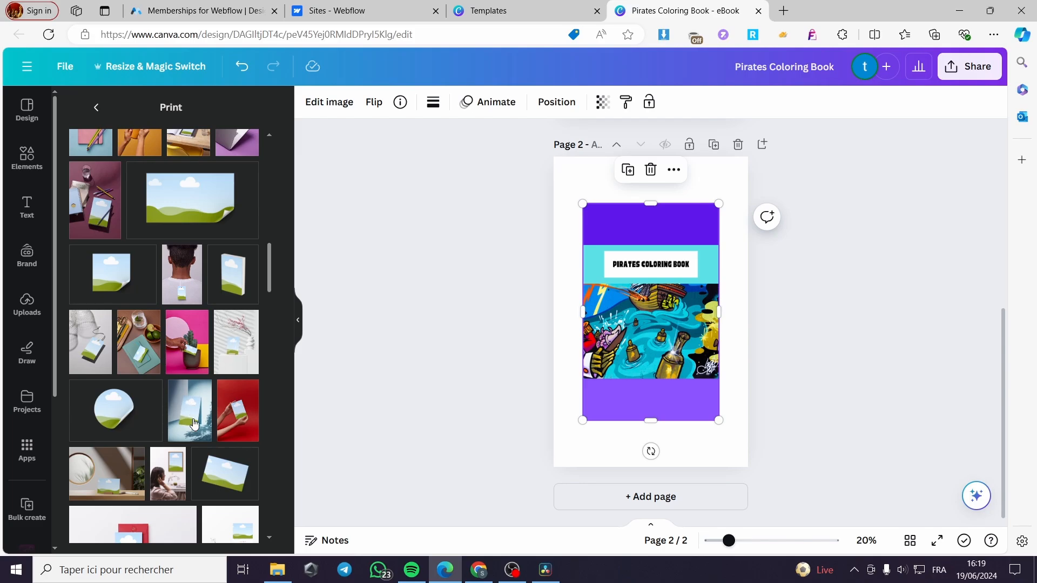
left_click(232, 287)
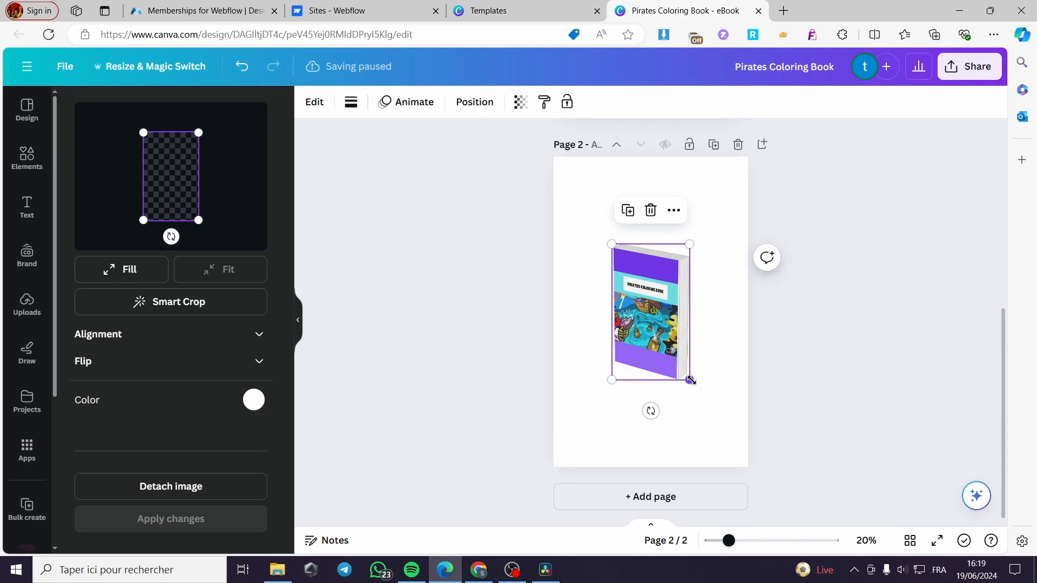
left_click_drag(691, 380, 748, 481)
left_click_drag(684, 376, 655, 303)
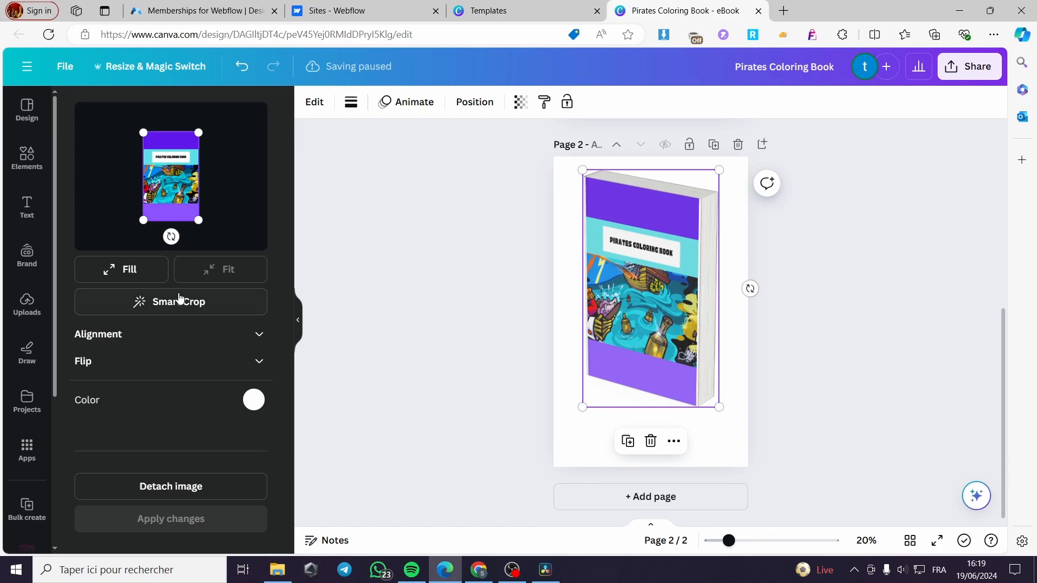
Try Fill and Smart Crop on the mockup's image, then shrink the image to match the mockup's frame.
left_click(112, 275)
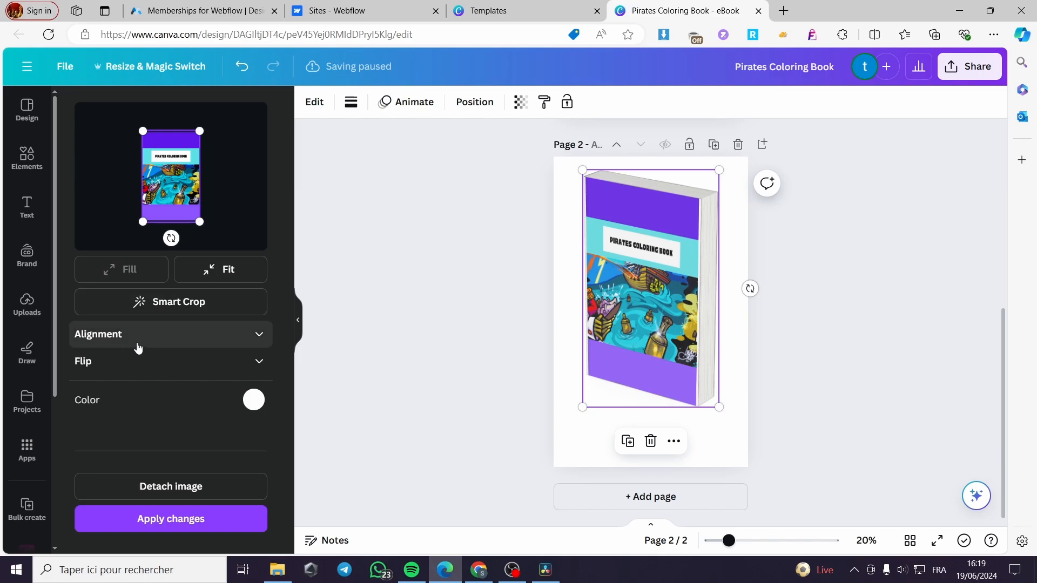
left_click(167, 305)
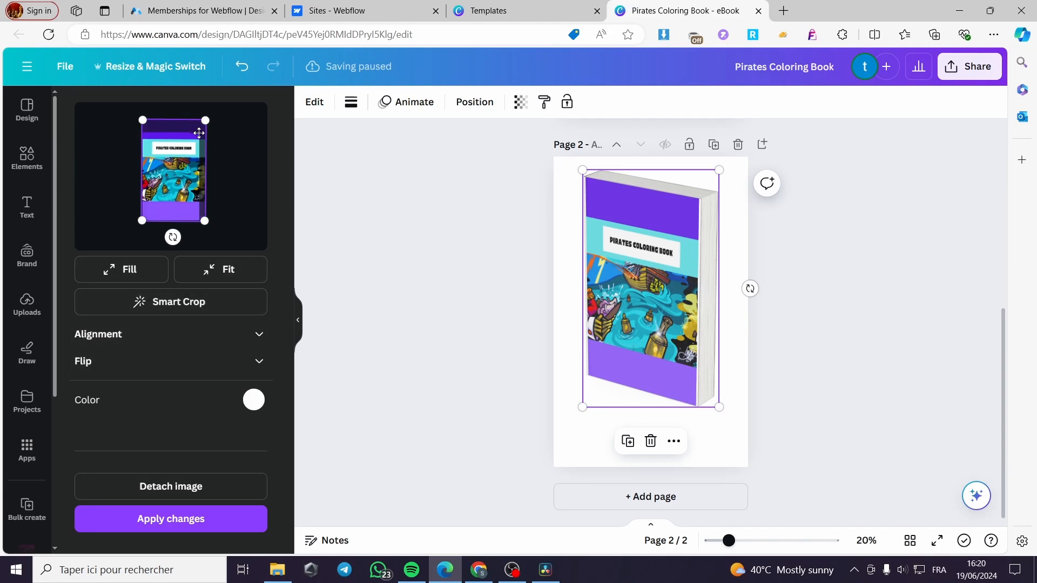
mouse_move(206, 119)
left_mouse_down()
mouse_move(224, 108)
mouse_move(200, 130)
left_mouse_up()
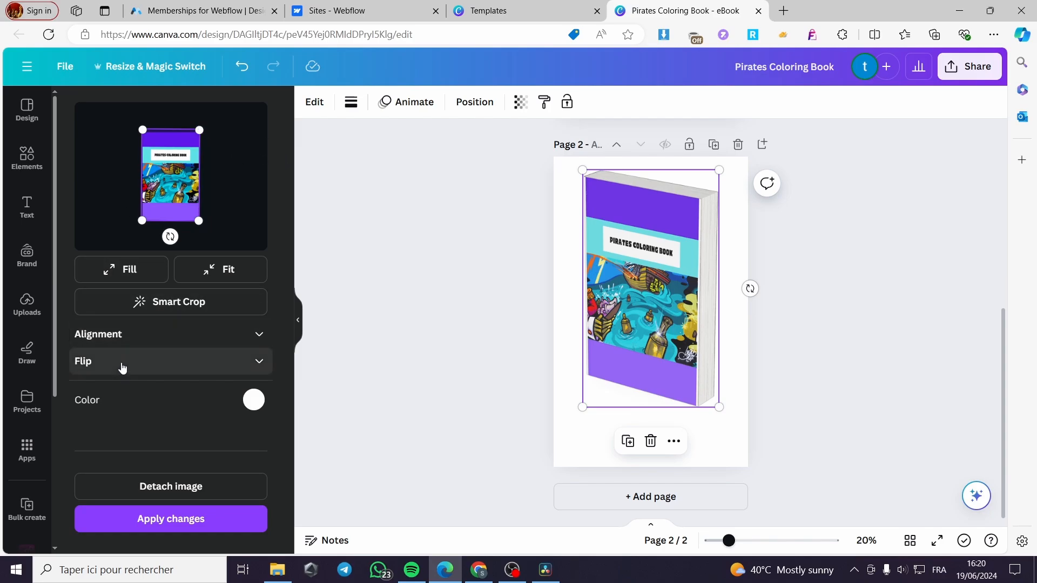
left_click(256, 341)
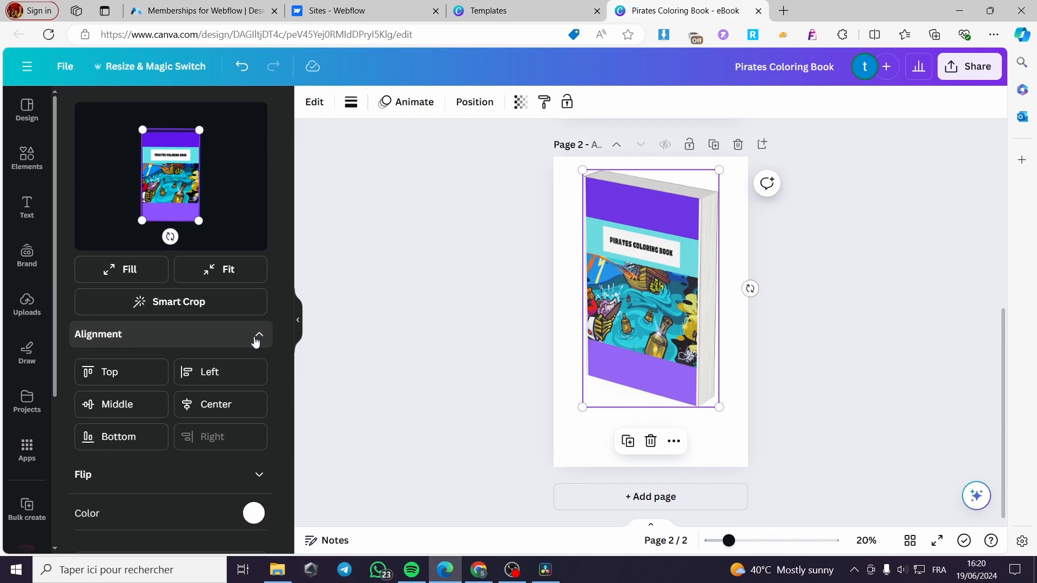
left_click(256, 340)
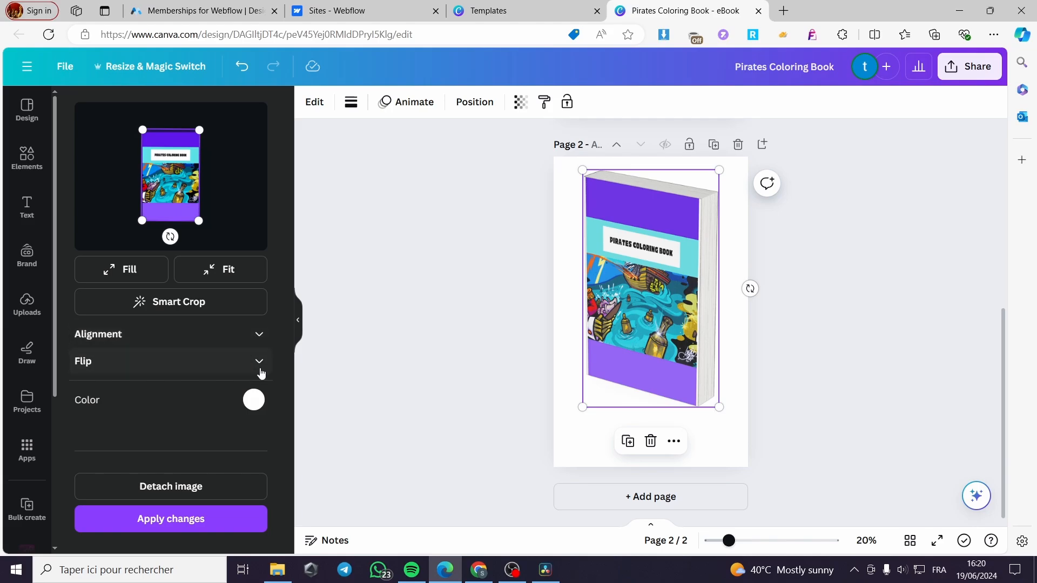
left_click(245, 364)
left_click(252, 362)
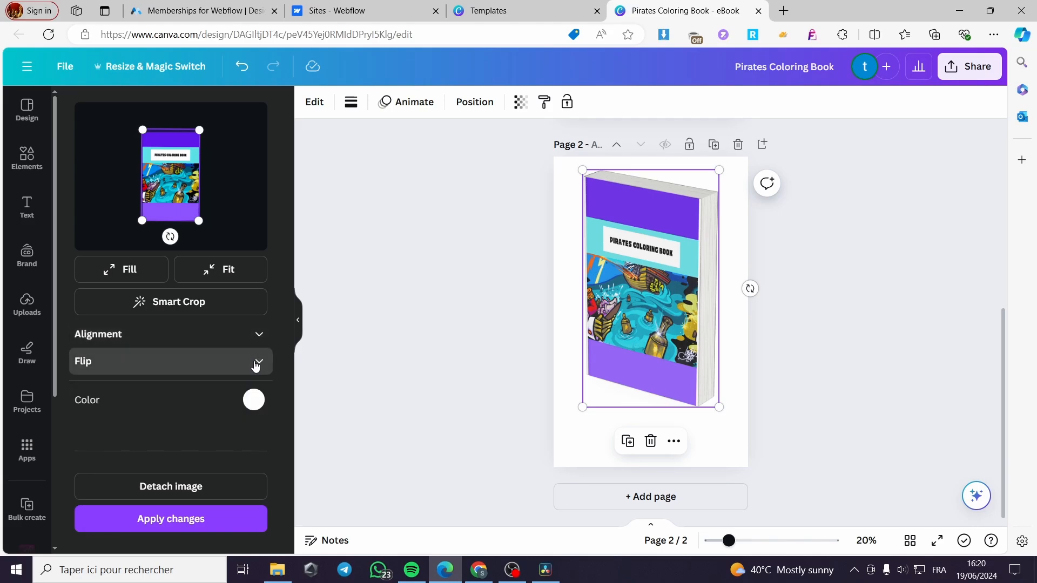
Try violet and turquoise for the book mockup's color, then apply the light violet document color and slightly enlarge the mockup.
left_click(252, 399)
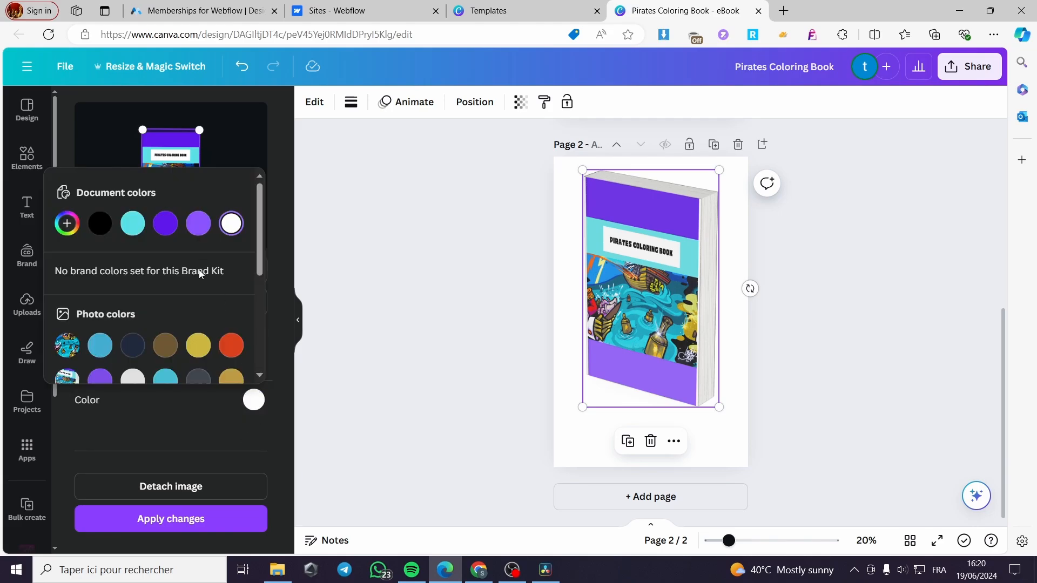
left_click(167, 224)
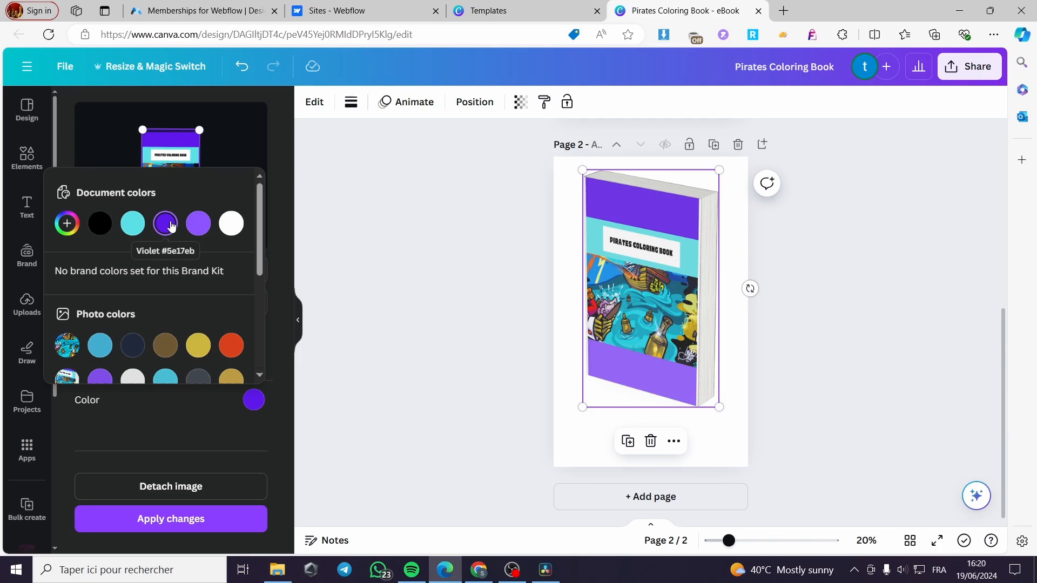
left_click(133, 226)
left_click(202, 226)
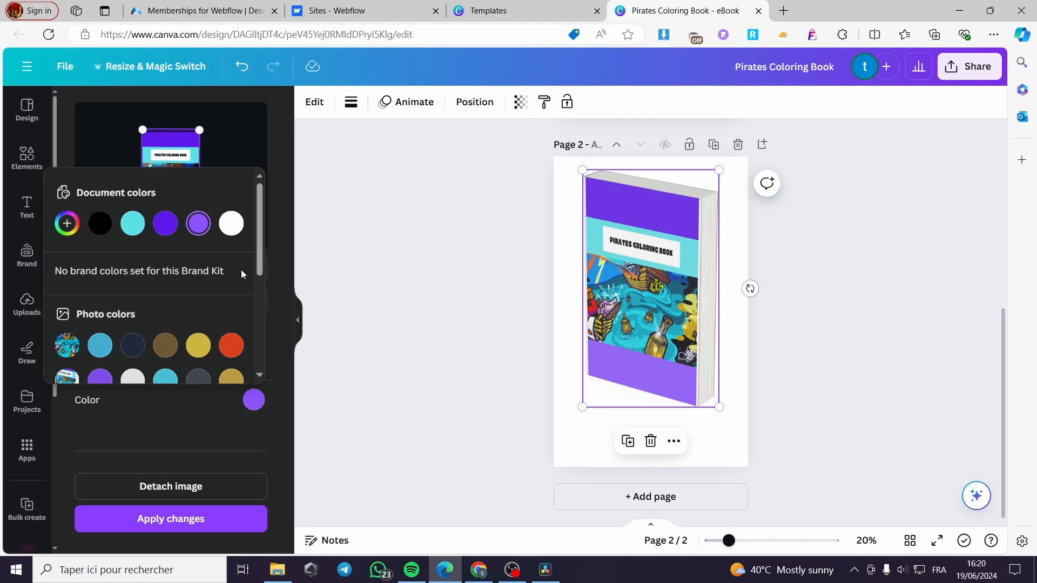
left_click(280, 268)
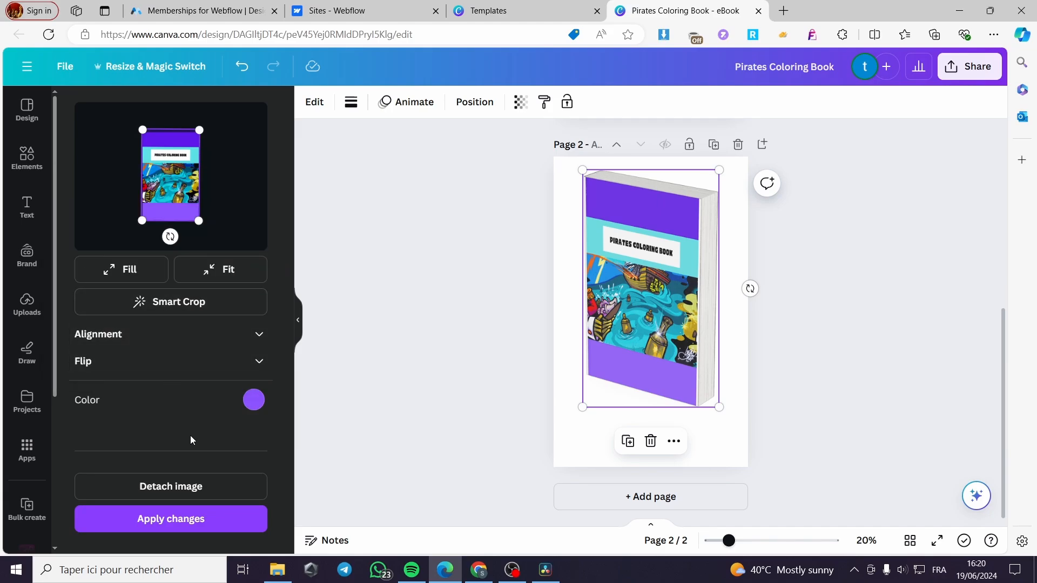
left_click(155, 527)
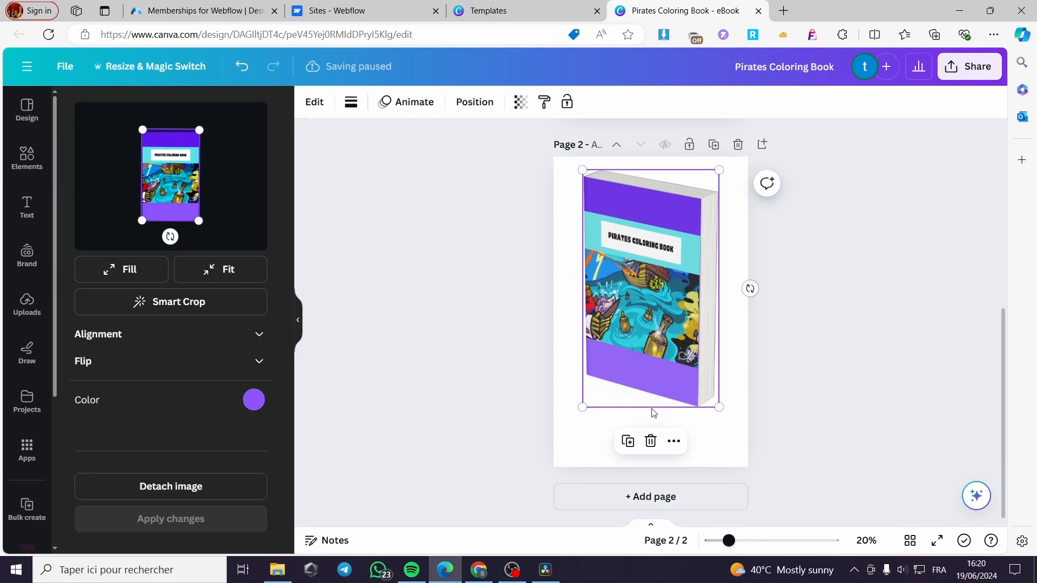
mouse_move(719, 411)
left_mouse_down()
mouse_move(760, 482)
mouse_move(717, 408)
mouse_move(718, 426)
mouse_move(720, 413)
left_mouse_up()
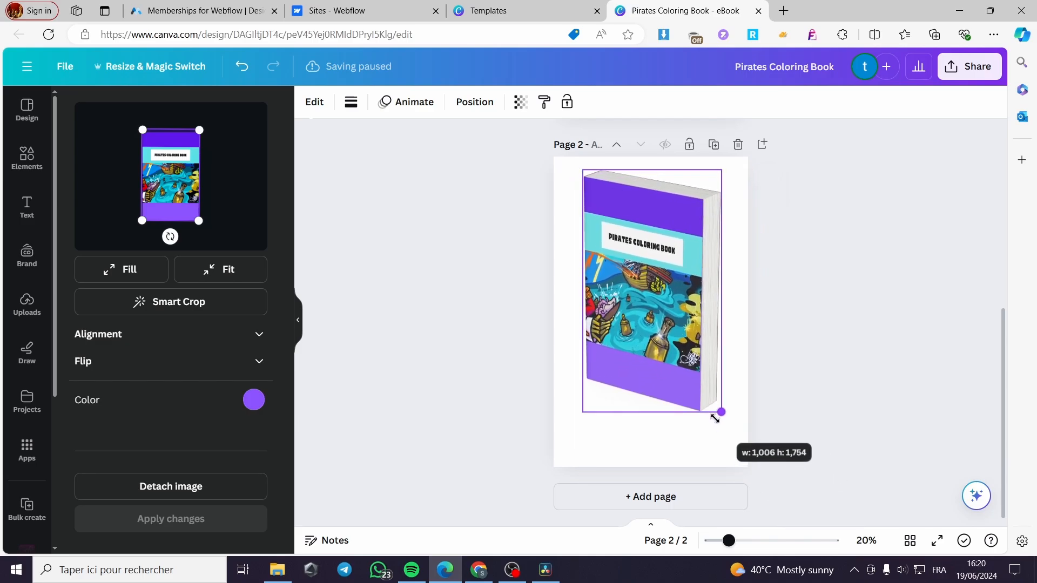
Detach the cover image from the book mockup and delete the empty mockup from page 2.
left_click(157, 488)
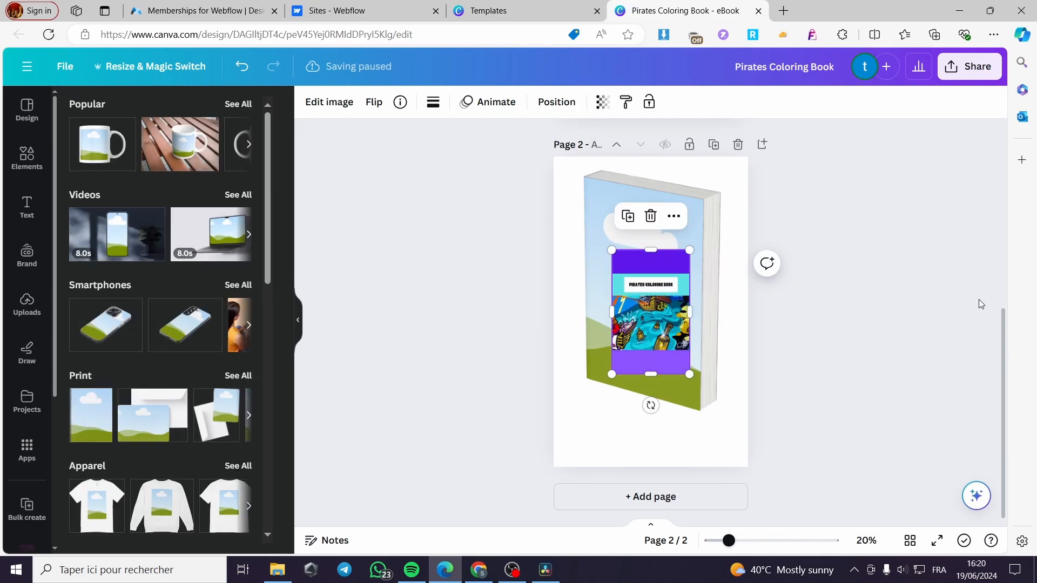
left_click(706, 215)
key("Delete")
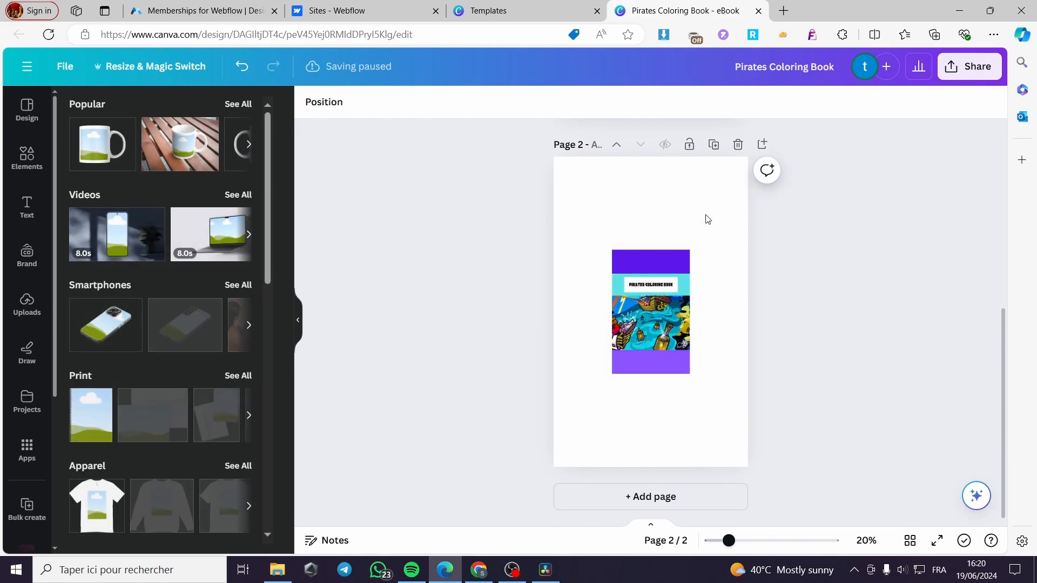
Enlarge the detached cover image to nearly the full width of page 2 and center it on the page.
left_click(682, 370)
left_click_drag(690, 375, 741, 467)
mouse_move(723, 452)
left_mouse_down()
mouse_move(686, 383)
mouse_move(732, 436)
left_mouse_up()
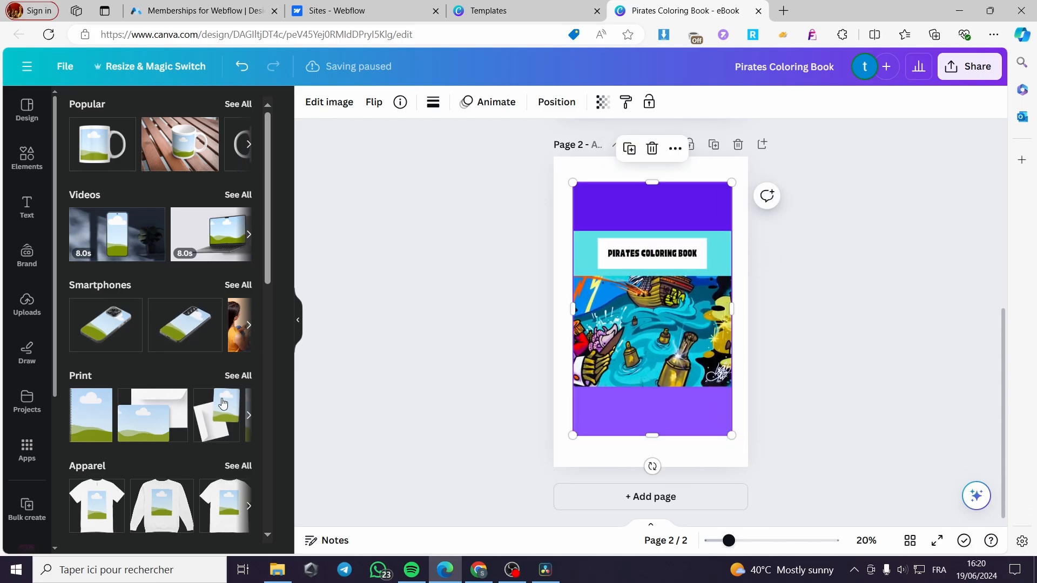
Apply the Print mockup of a leaning card in a blue shadowed room to the cover image.
left_click(229, 375)
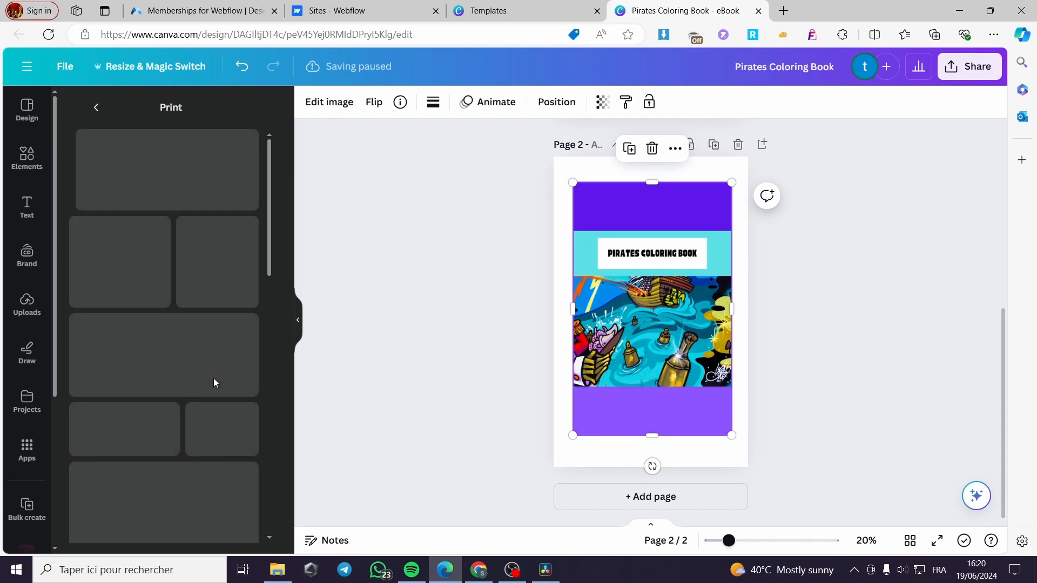
scroll(183, 367, "down", 5)
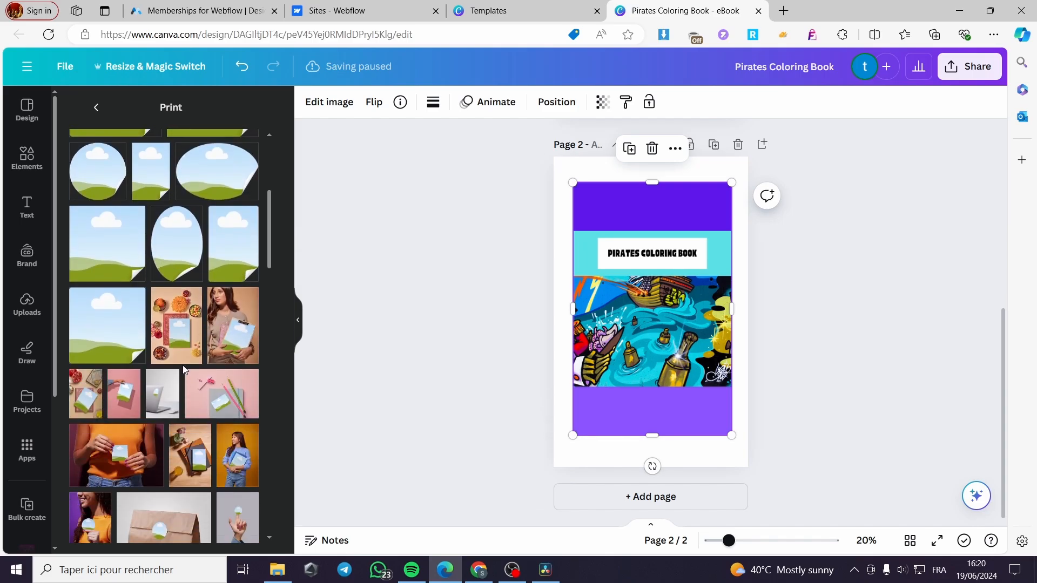
scroll(182, 365, "down", 10)
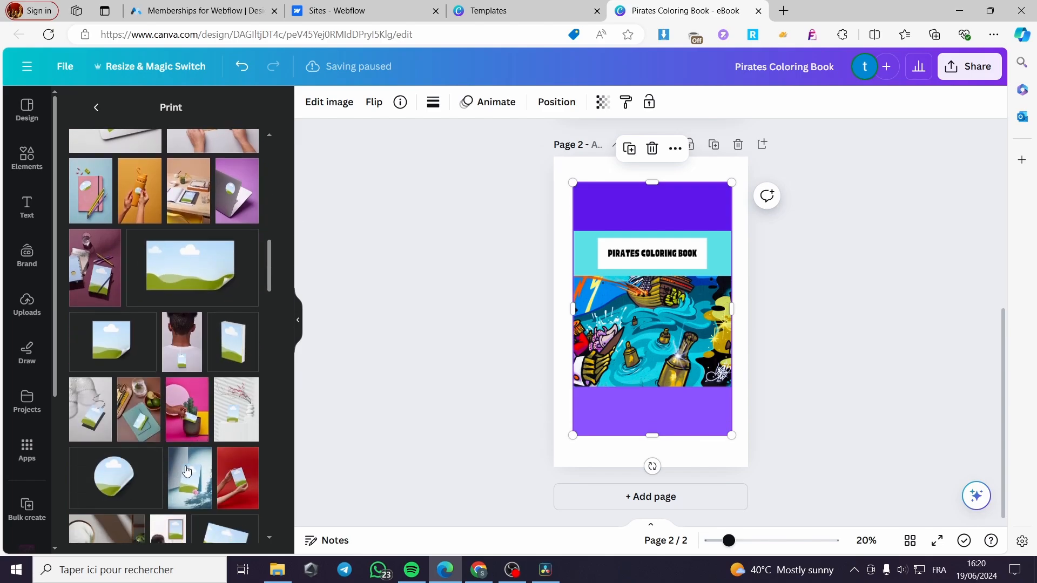
left_click(188, 474)
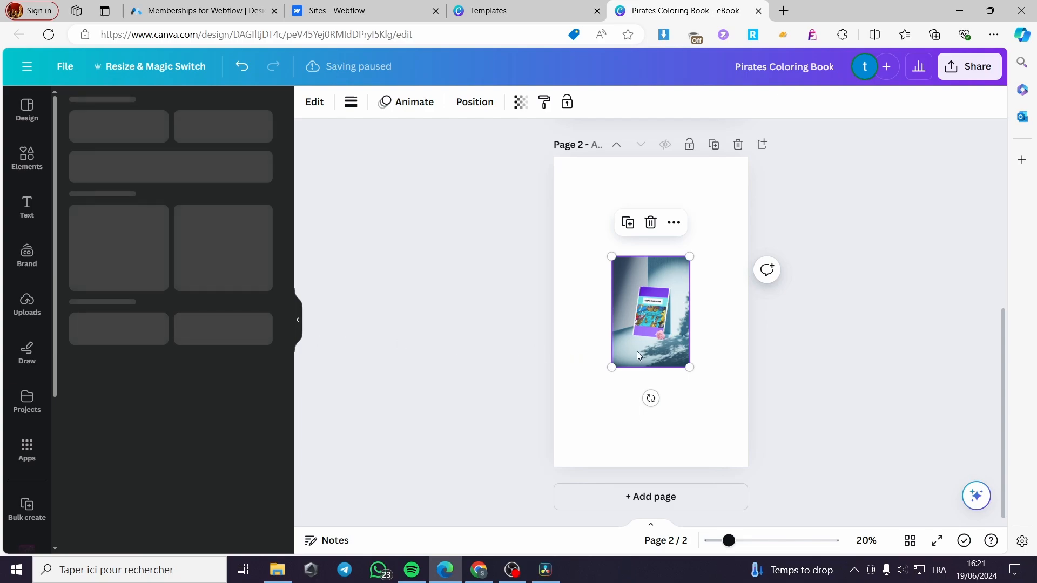
Enlarge the blue room mockup and position it so that it covers all of page 2.
left_click_drag(689, 365, 799, 518)
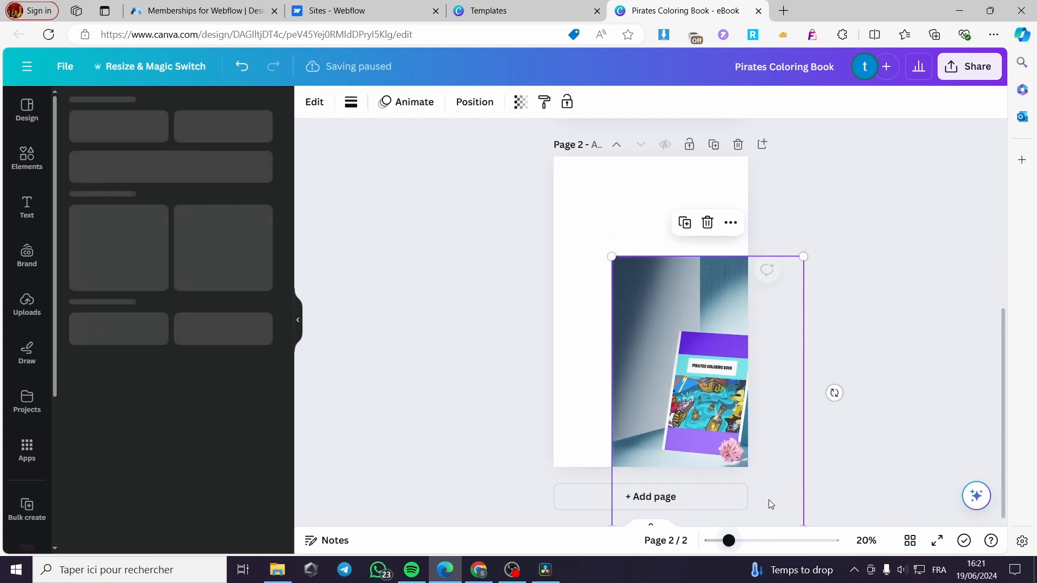
left_click_drag(686, 396, 632, 298)
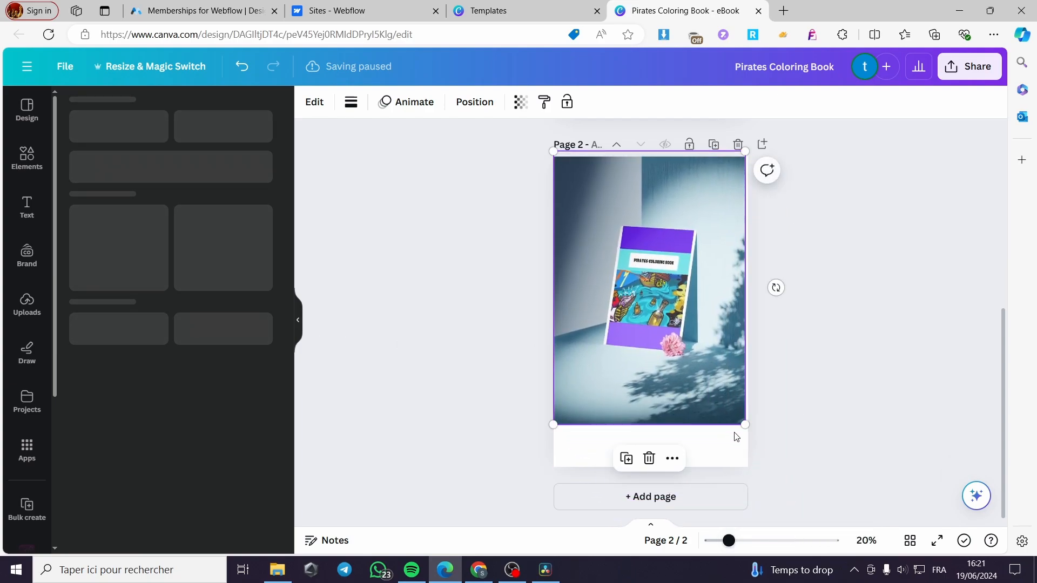
mouse_move(747, 426)
left_mouse_down()
mouse_move(766, 470)
mouse_move(733, 442)
left_mouse_up()
left_click(774, 396)
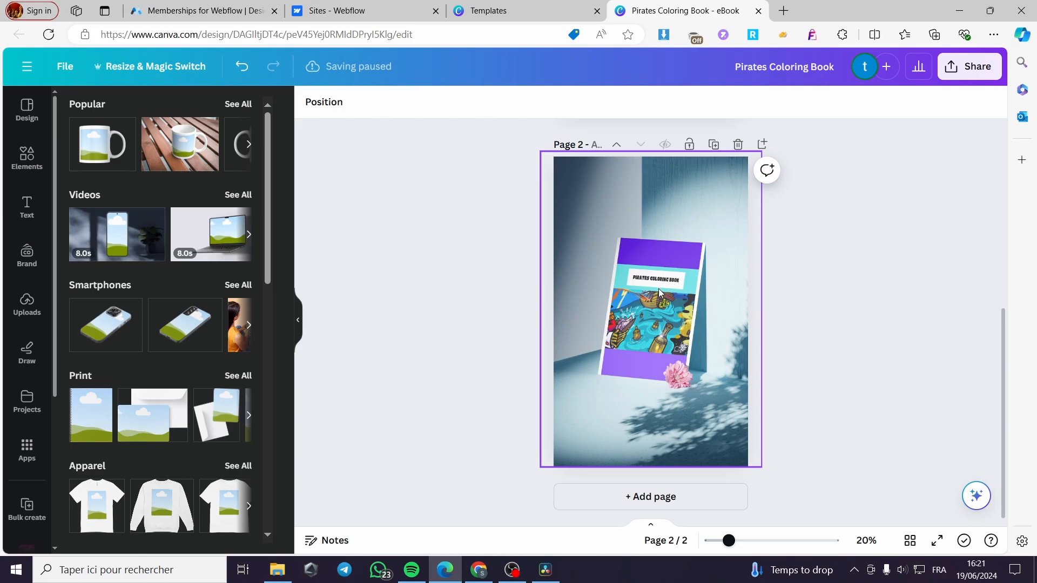
Delete the blue room mockup with the cover image from page 2.
left_click(235, 376)
left_click(637, 308)
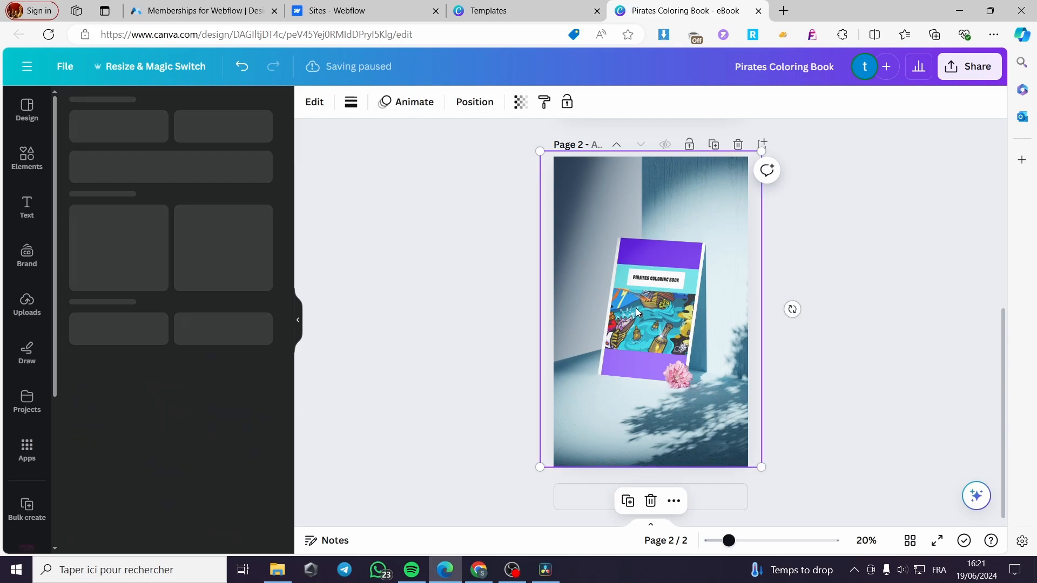
key("Delete")
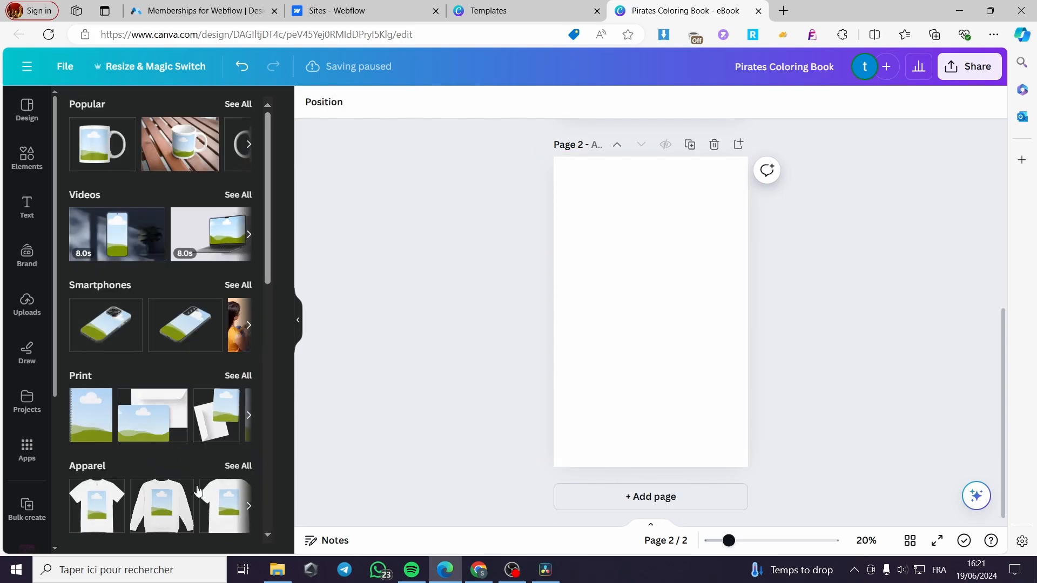
Add the empty standing 3D book mockup from the Print mockups to page 2.
scroll(199, 490, "down", 1)
left_click(238, 308)
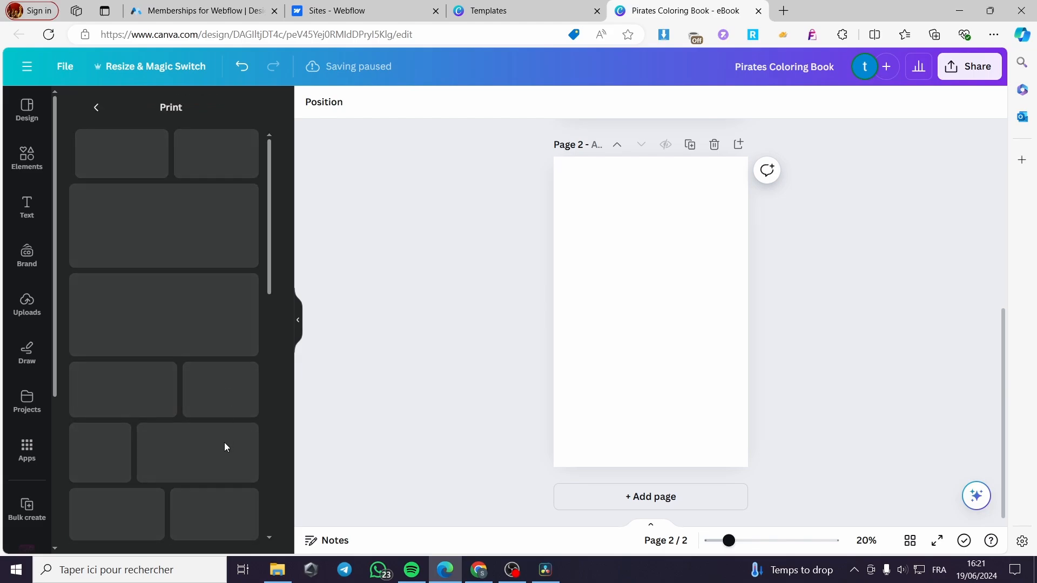
scroll(225, 443, "down", 5)
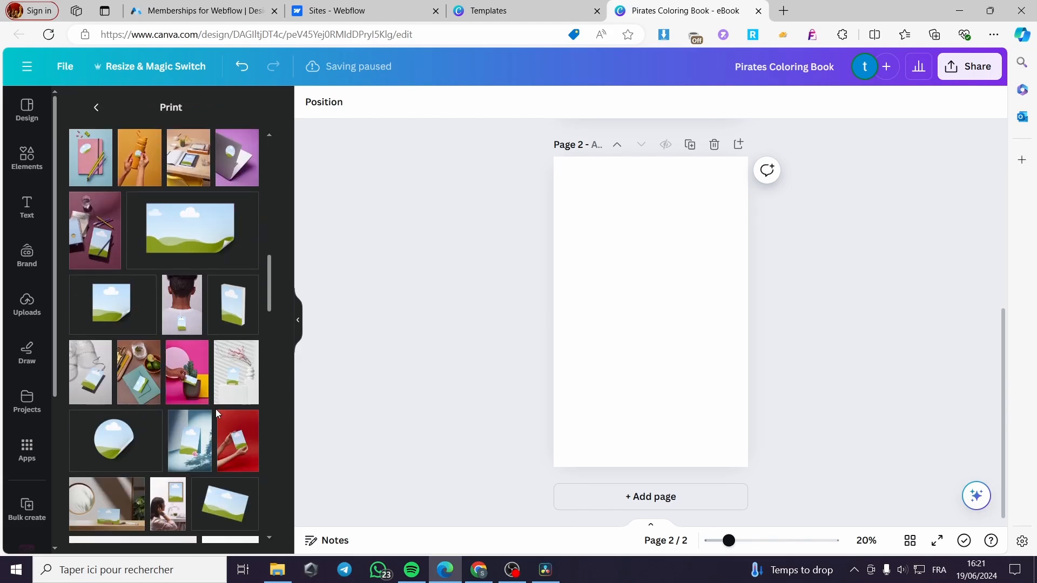
scroll(169, 323, "down", 5)
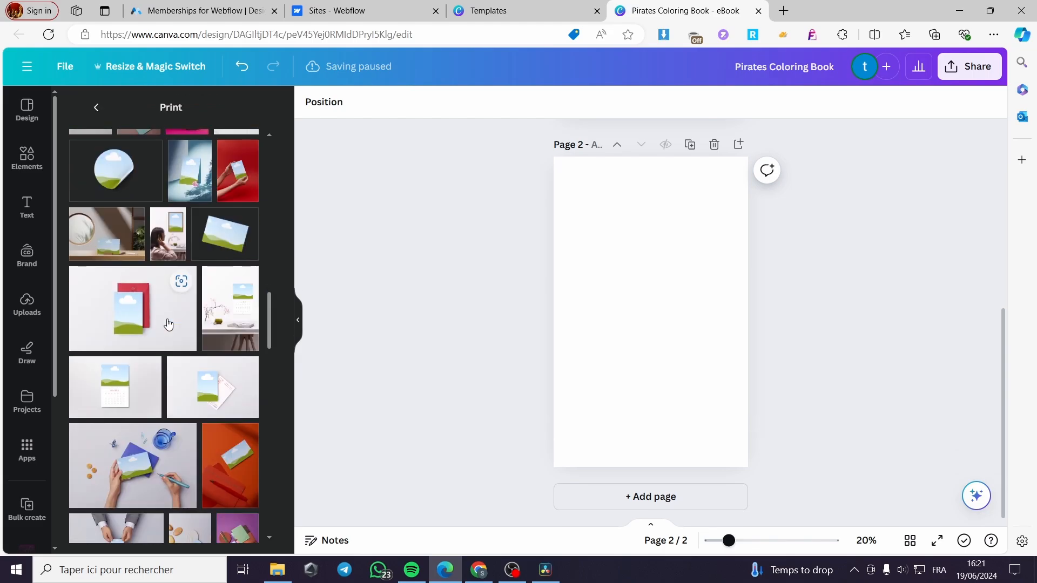
scroll(169, 323, "down", 1)
left_click(168, 323)
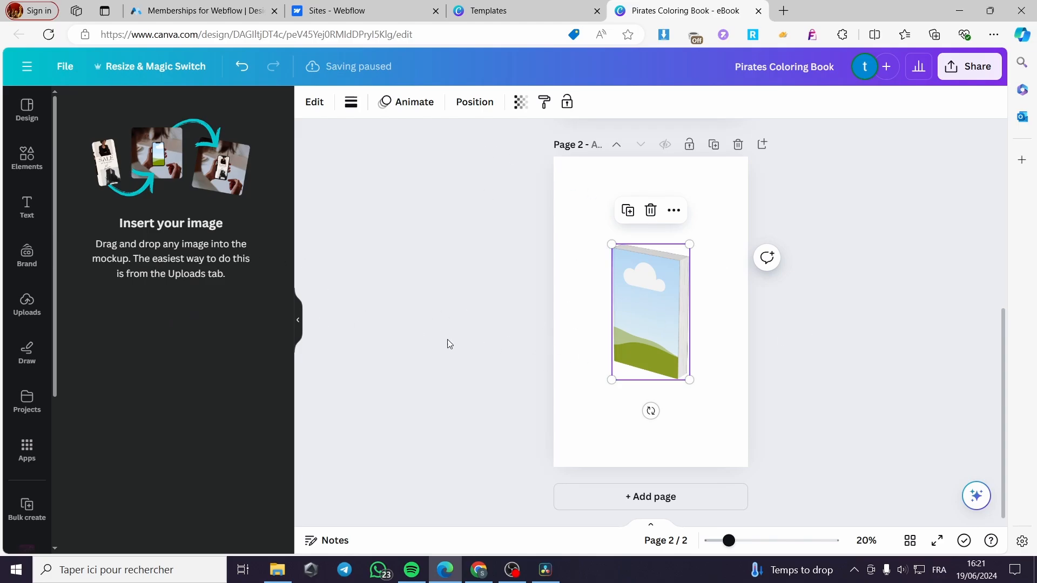
Fill the book mockup with the uploaded pirates cover image, then enlarge the mockup and center it on page 2.
left_click(27, 303)
left_click(120, 293)
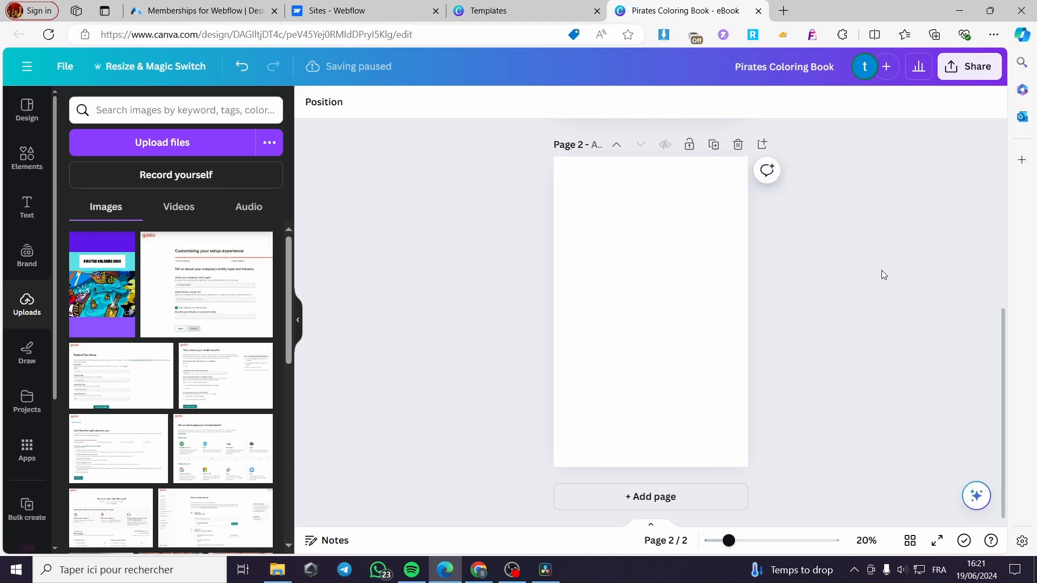
left_click(646, 317)
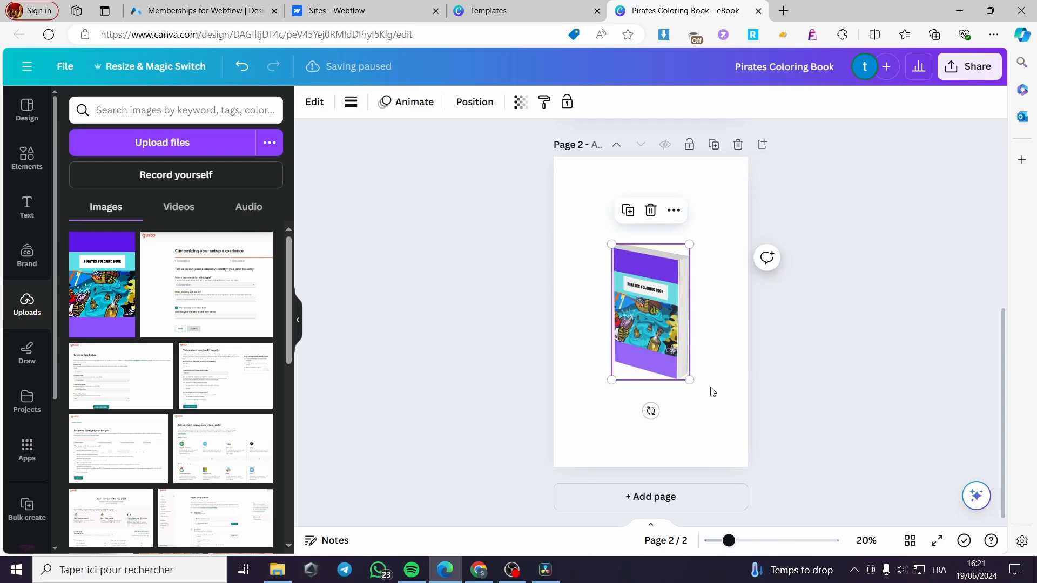
left_click_drag(690, 379, 720, 444)
mouse_move(694, 391)
left_mouse_down()
mouse_move(666, 336)
mouse_move(718, 426)
mouse_move(686, 381)
left_mouse_up()
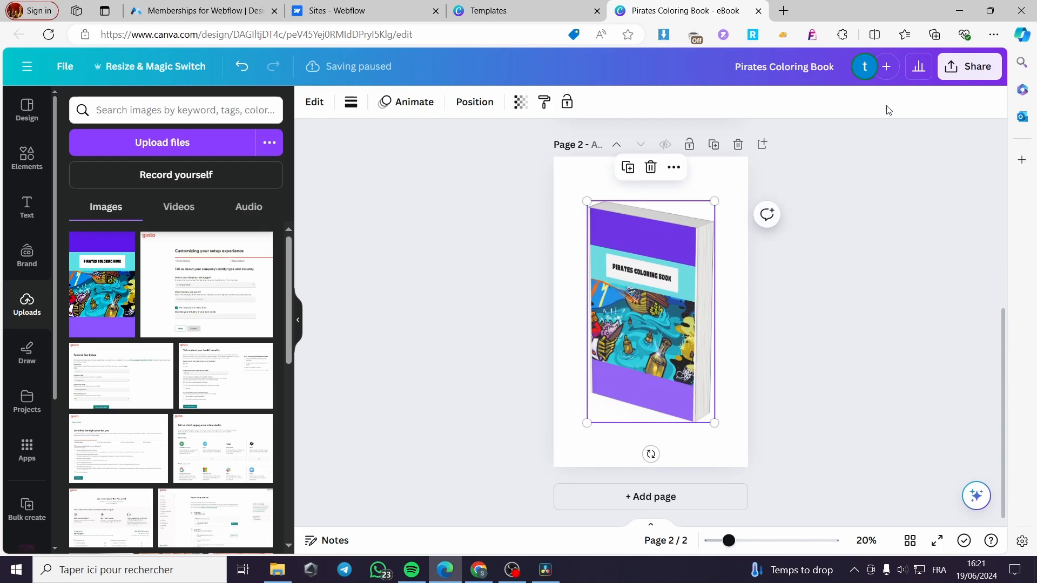
Open the design's download options and choose PNG as the file type, then close them without downloading.
left_click(974, 67)
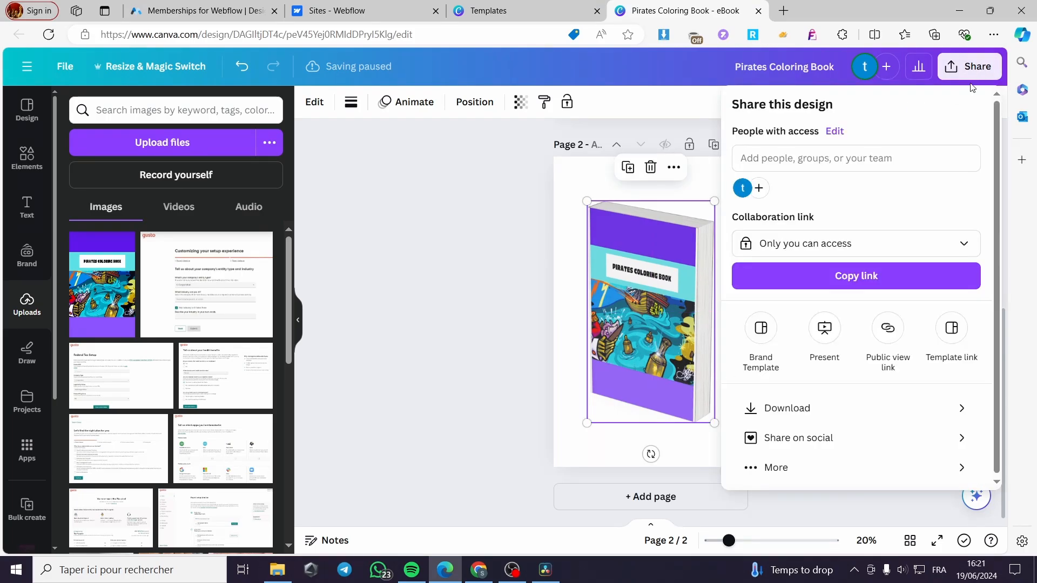
left_click(838, 416)
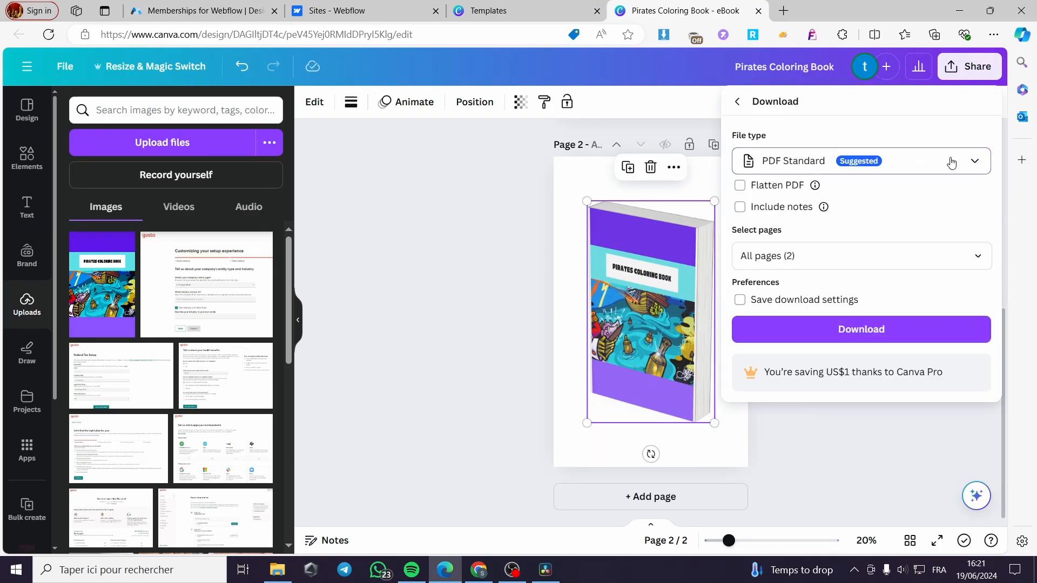
left_click(874, 163)
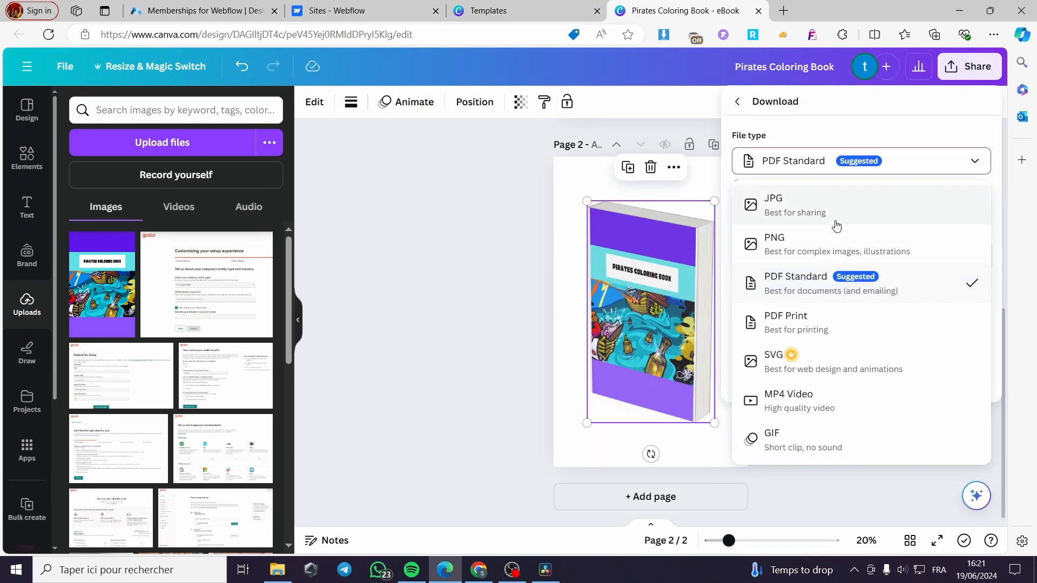
left_click(810, 249)
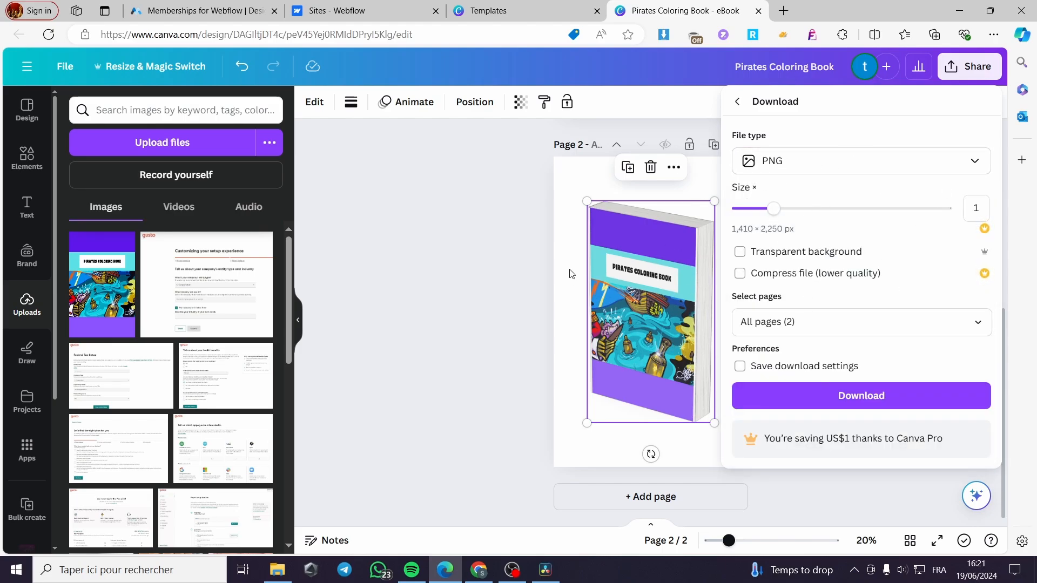
left_click(530, 263)
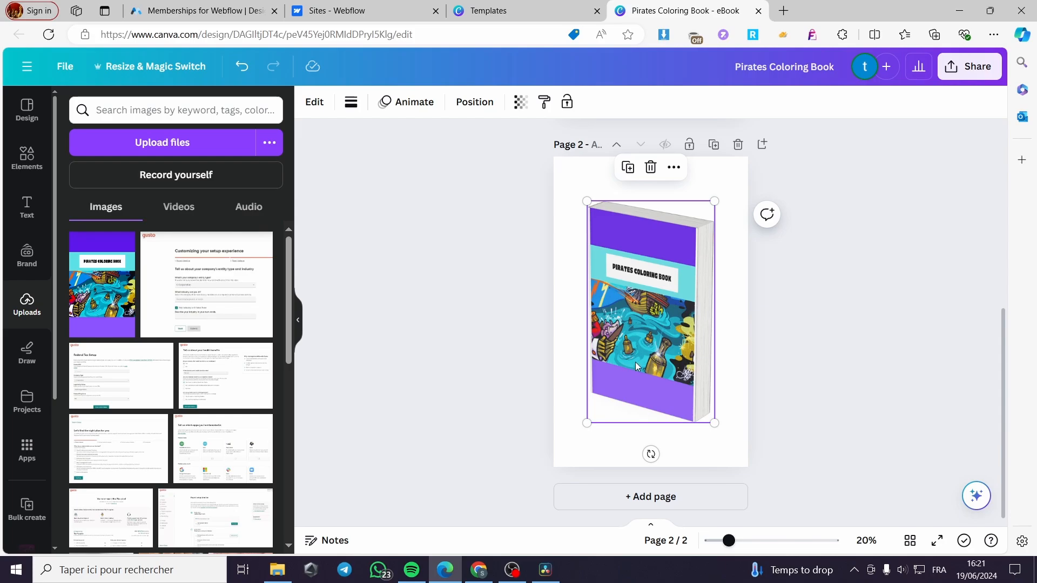